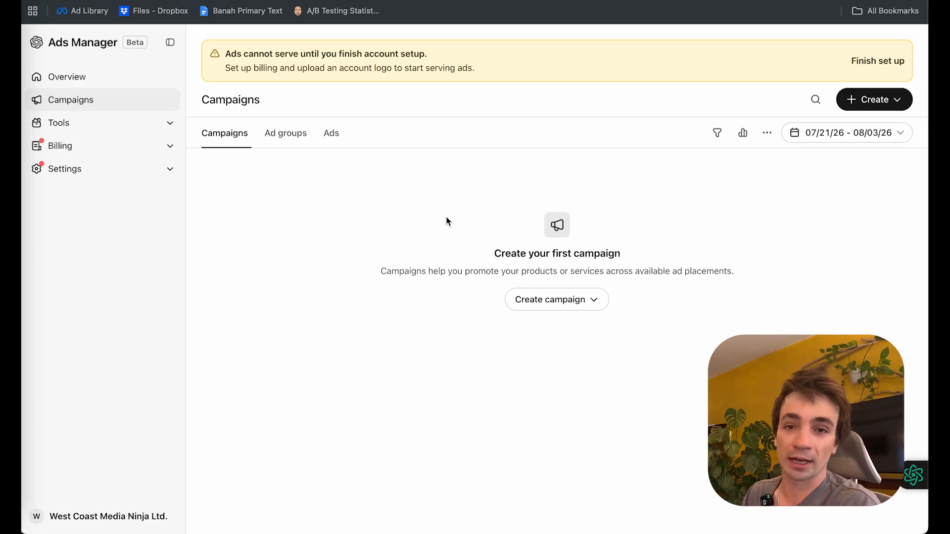
Open the data source list of the Conversions tool and dismiss the conversion tracking setup guide
left_click(99, 129)
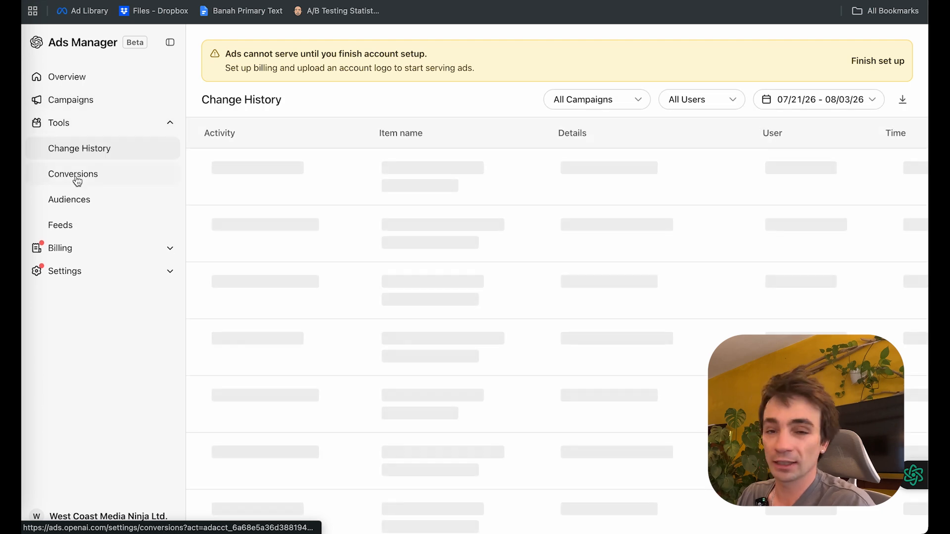
left_click(76, 181)
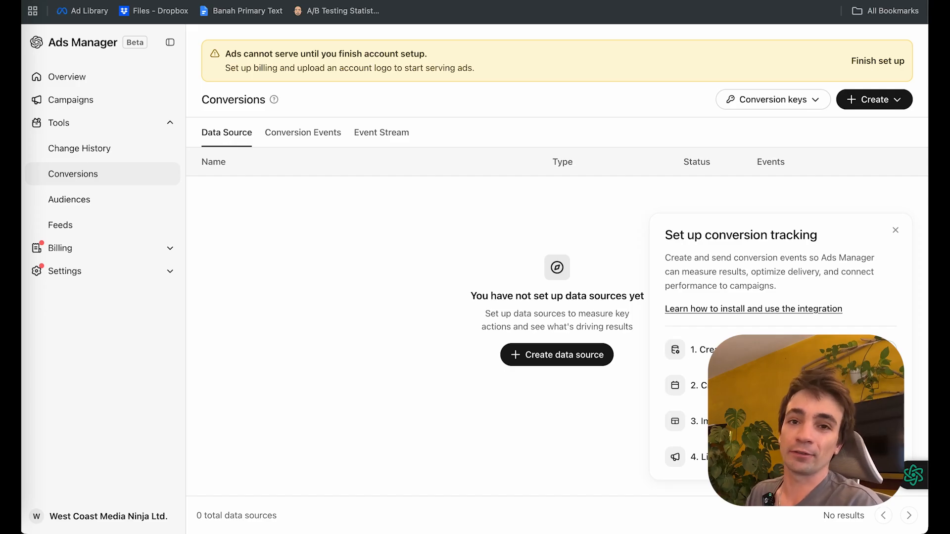
left_click(307, 135)
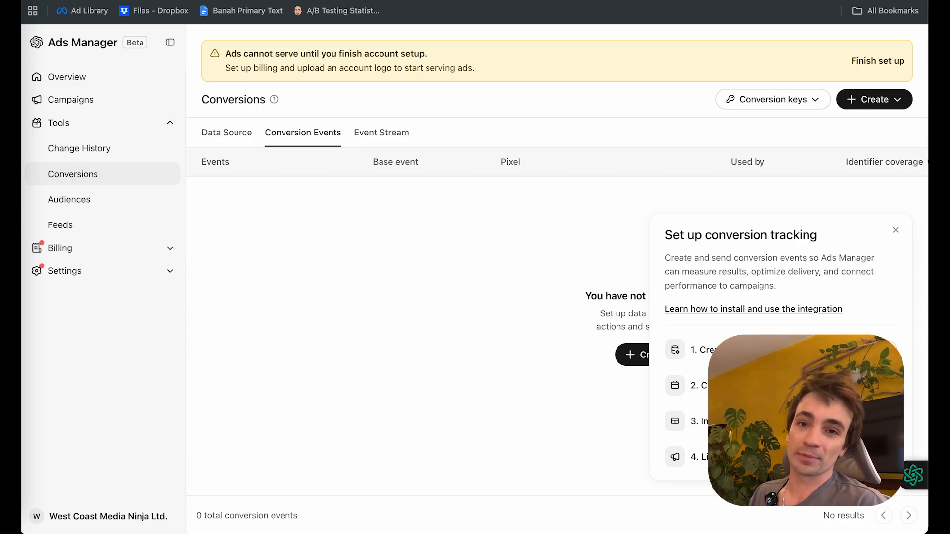
left_click(226, 139)
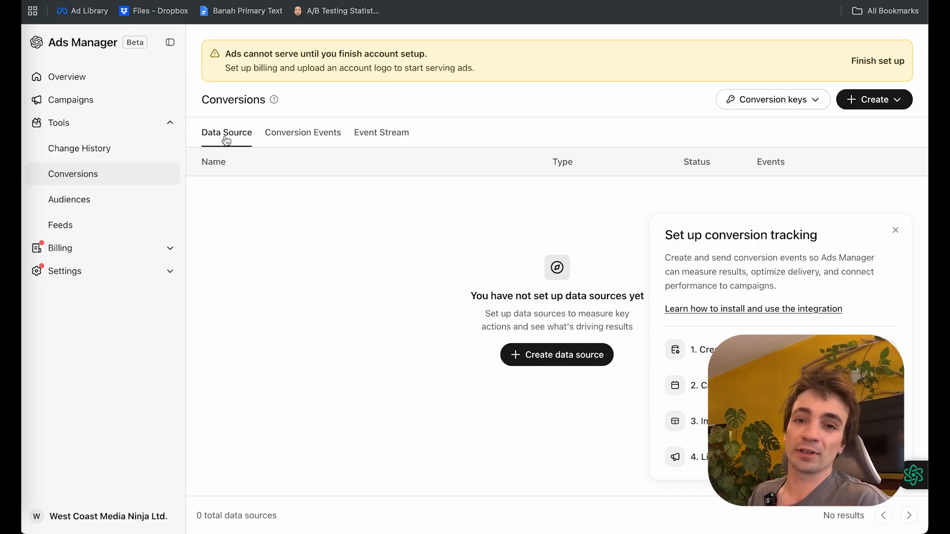
left_click(255, 135)
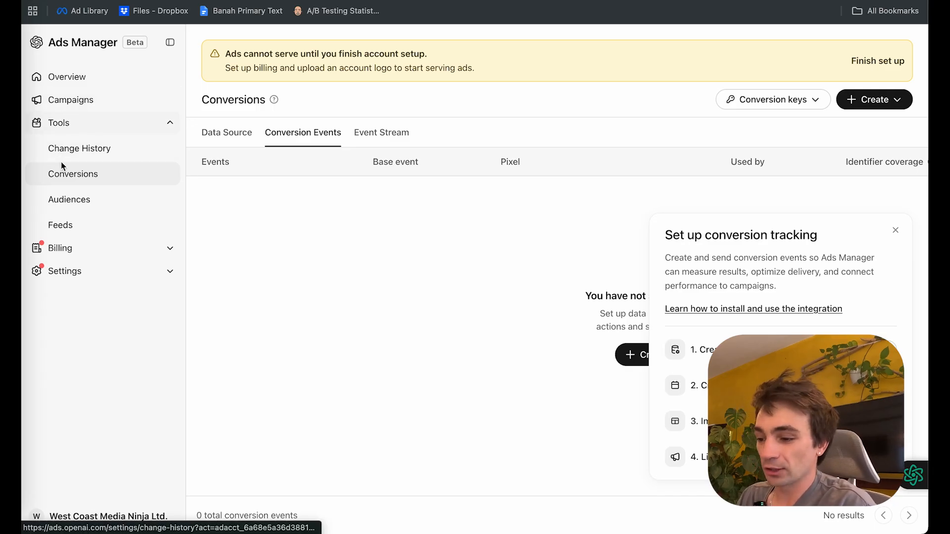
left_click(225, 138)
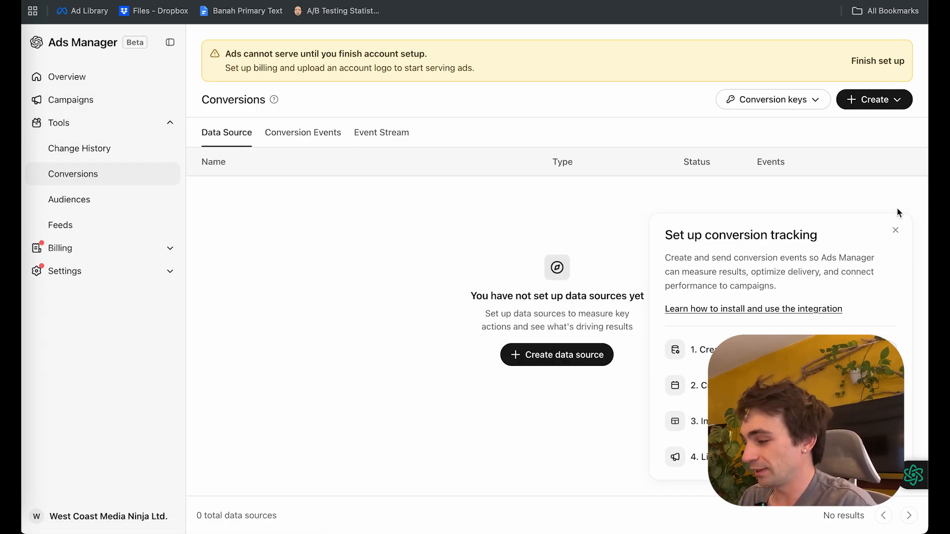
left_click(895, 230)
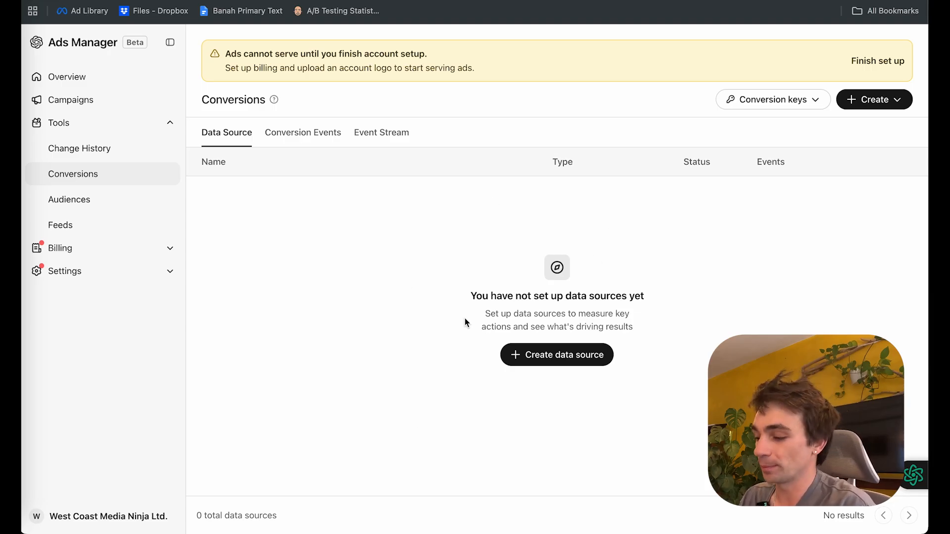
Create a new data source named "Media Ninja GPT Pixel" with the type Web
left_click(537, 360)
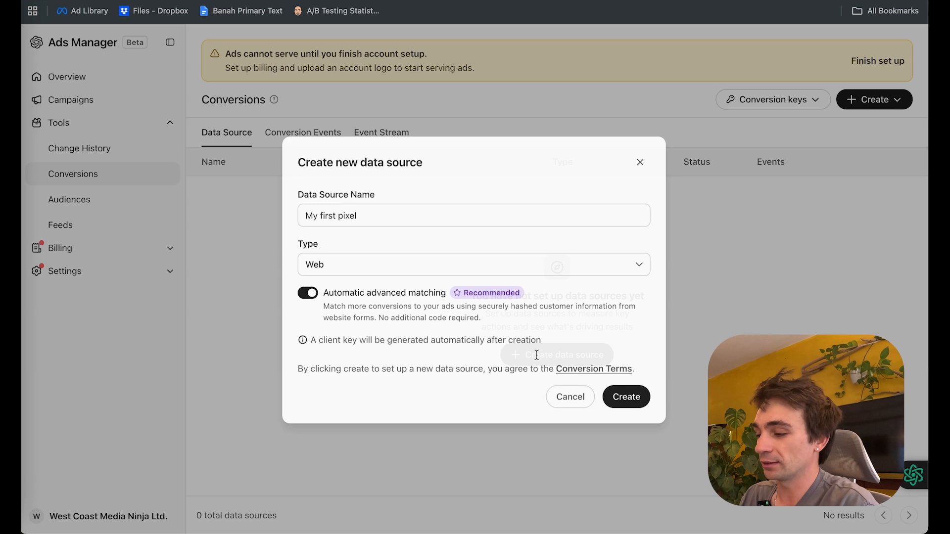
triple_click(350, 221)
type("Media Ninja GPT Pixel")
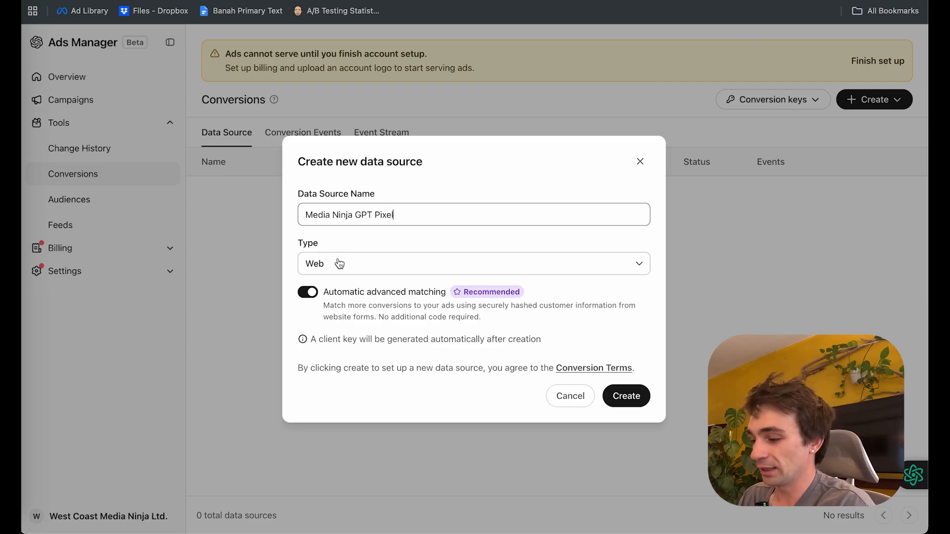
left_click(341, 264)
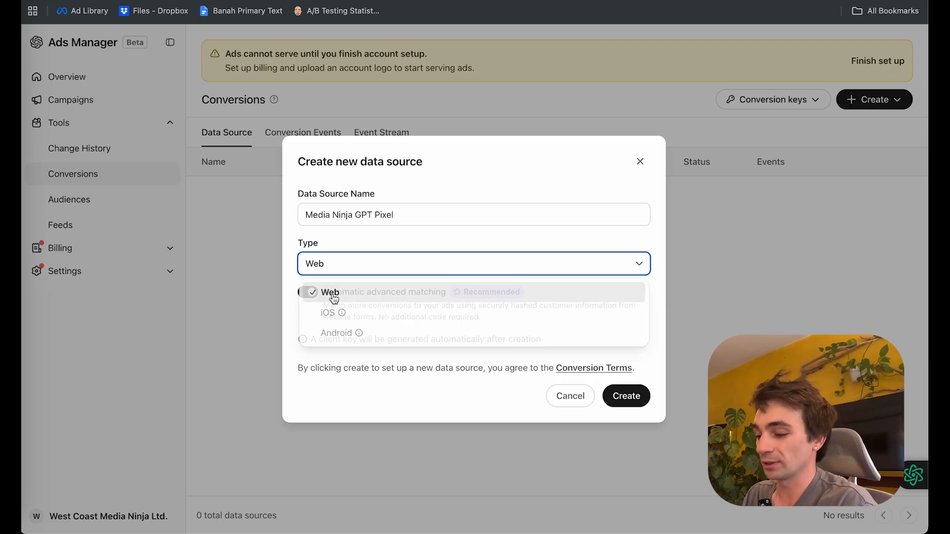
left_click(328, 293)
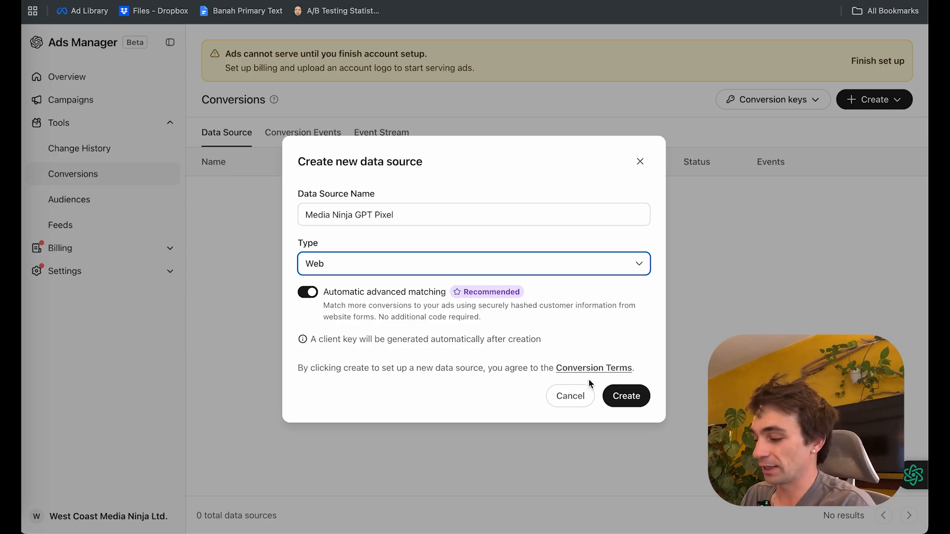
left_click(624, 395)
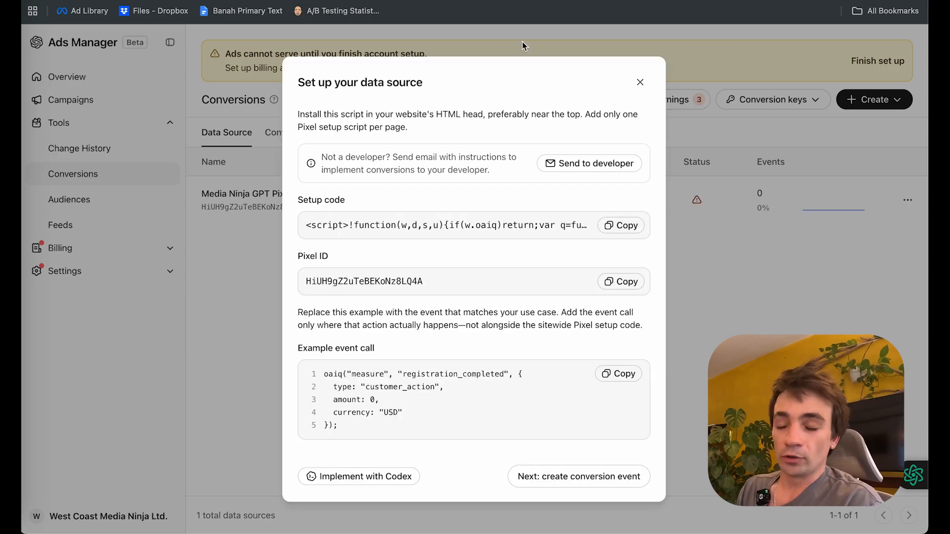
Examine the setup code, Pixel ID and example event call provided for the new data source
double_click(326, 198)
triple_click(326, 198)
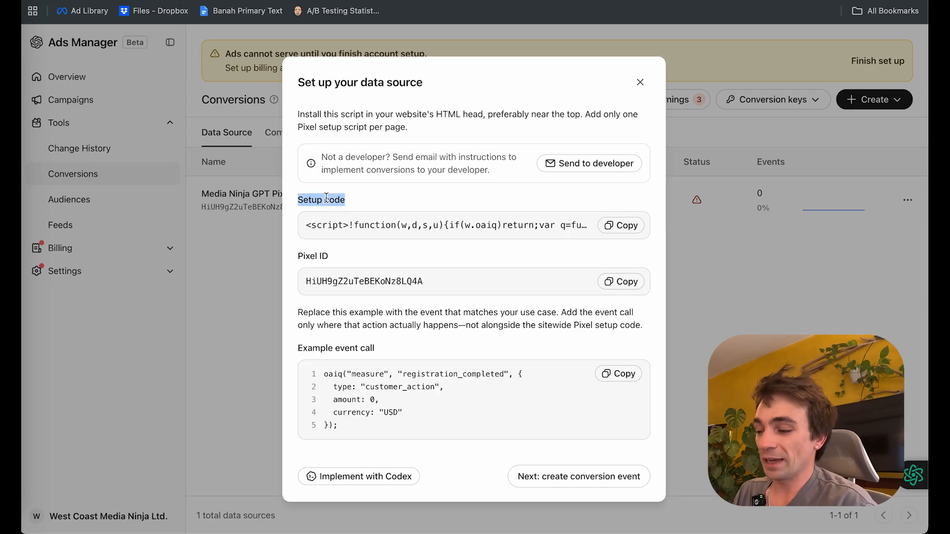
triple_click(310, 256)
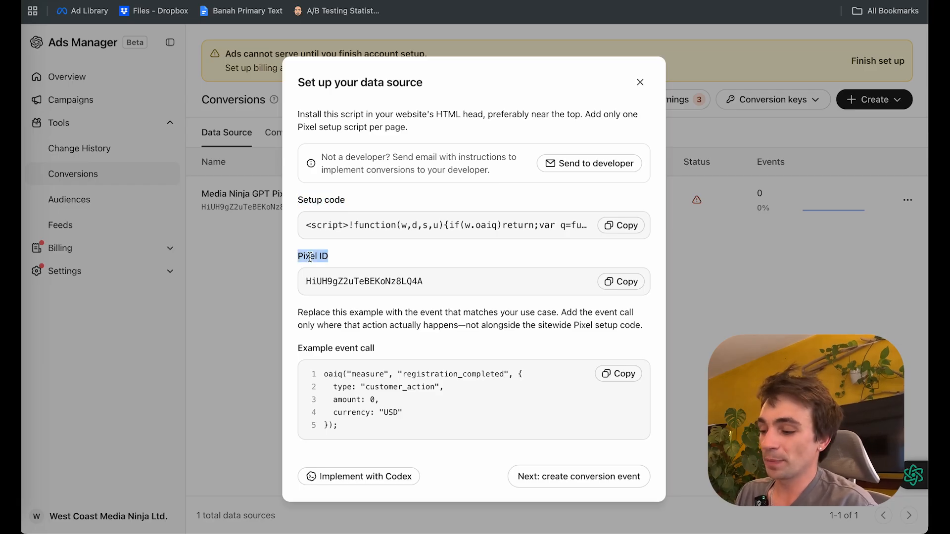
triple_click(337, 350)
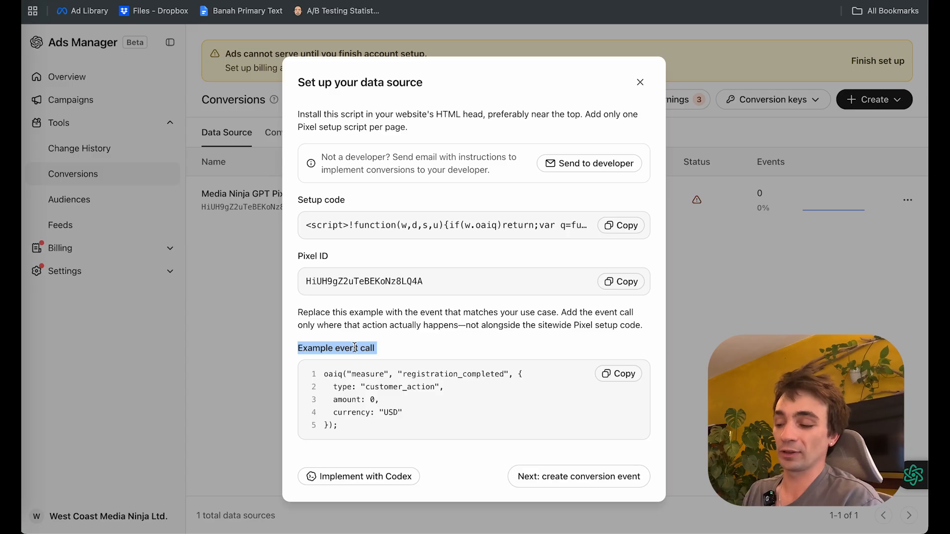
left_click(385, 352)
left_click_drag(385, 351, 278, 348)
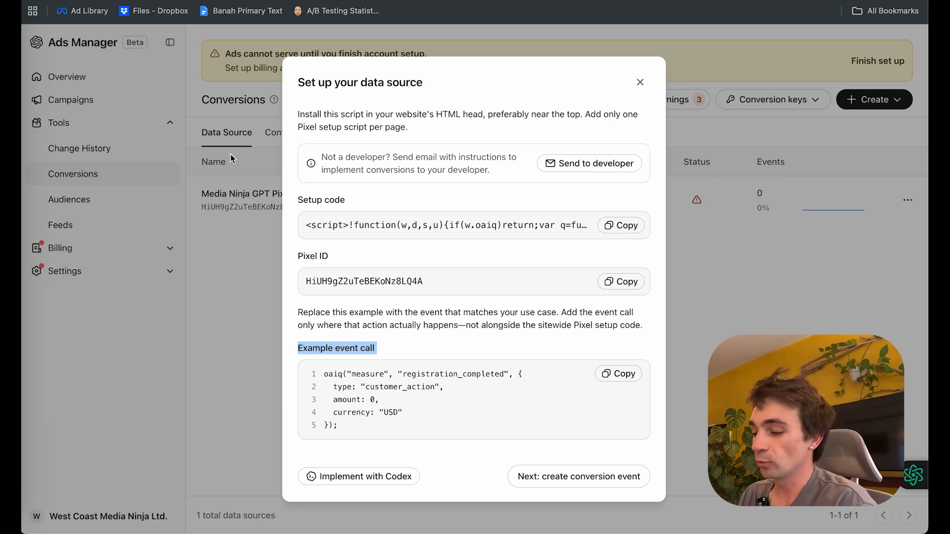
triple_click(329, 200)
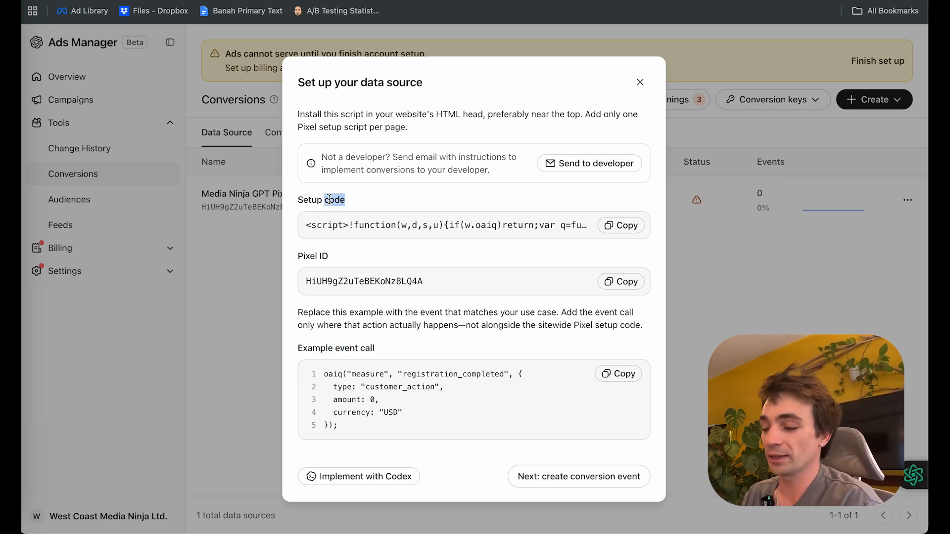
triple_click(313, 254)
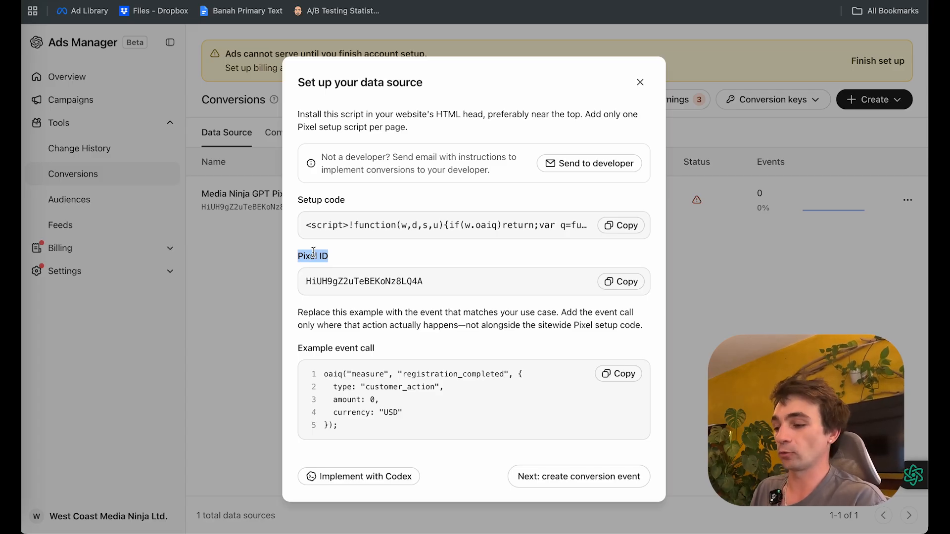
triple_click(333, 196)
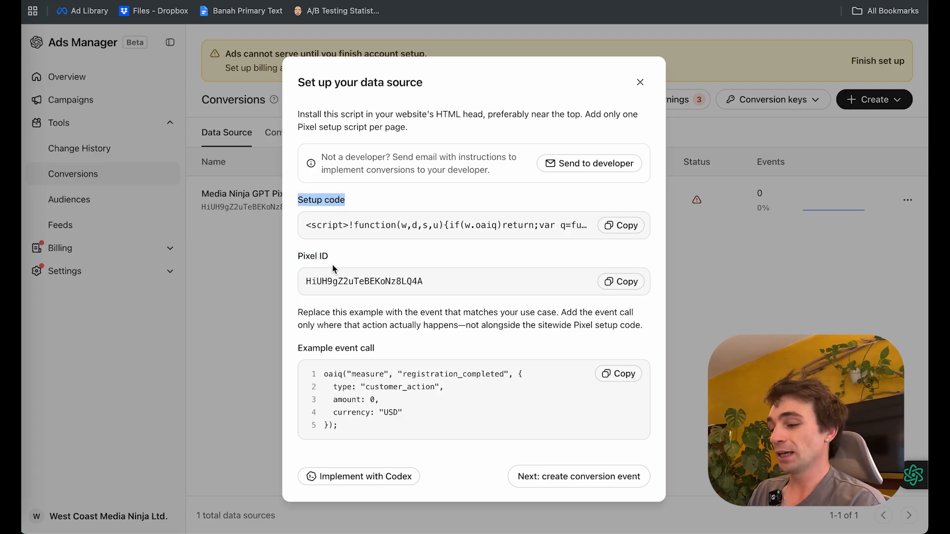
triple_click(321, 255)
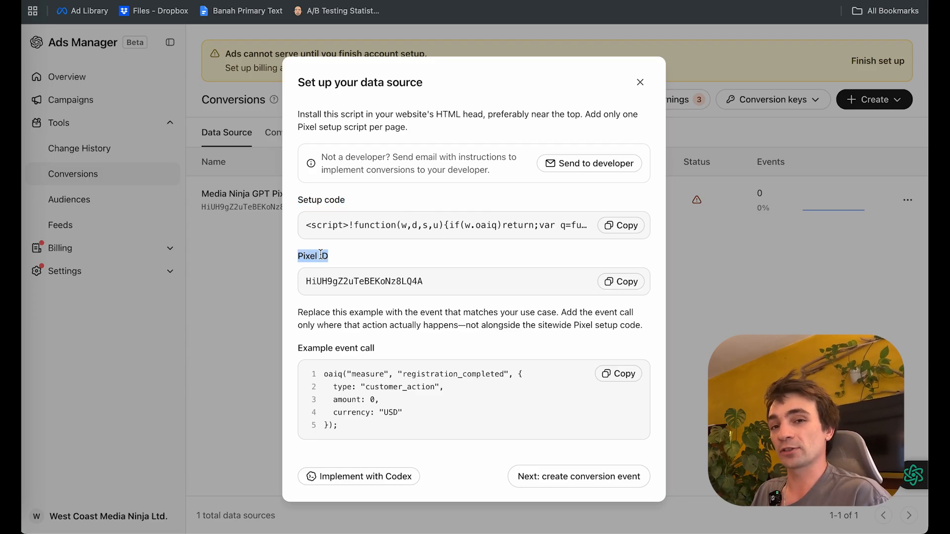
triple_click(317, 254)
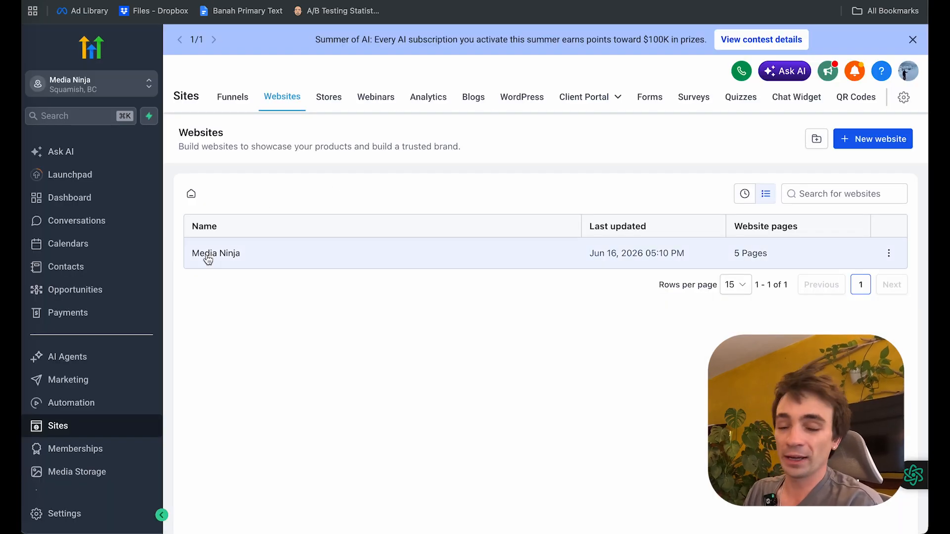
Switch to the website builder and open the Media Ninja website's settings at the tracking and scripts section
left_click(208, 257)
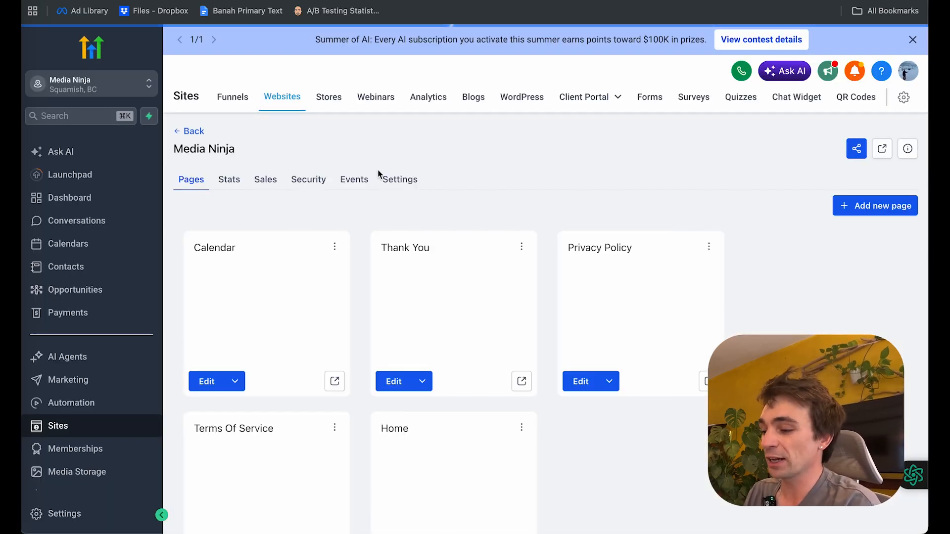
left_click(400, 180)
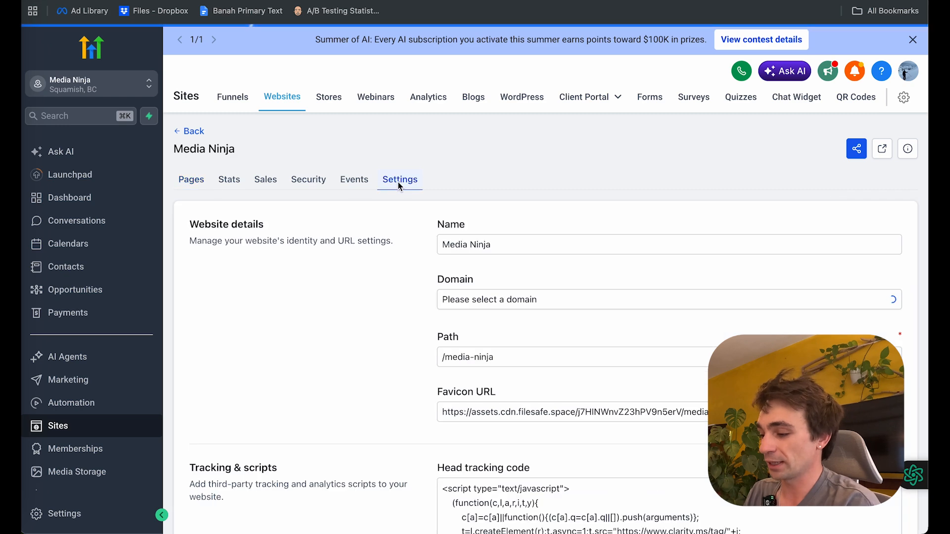
scroll(470, 316, "down", 4)
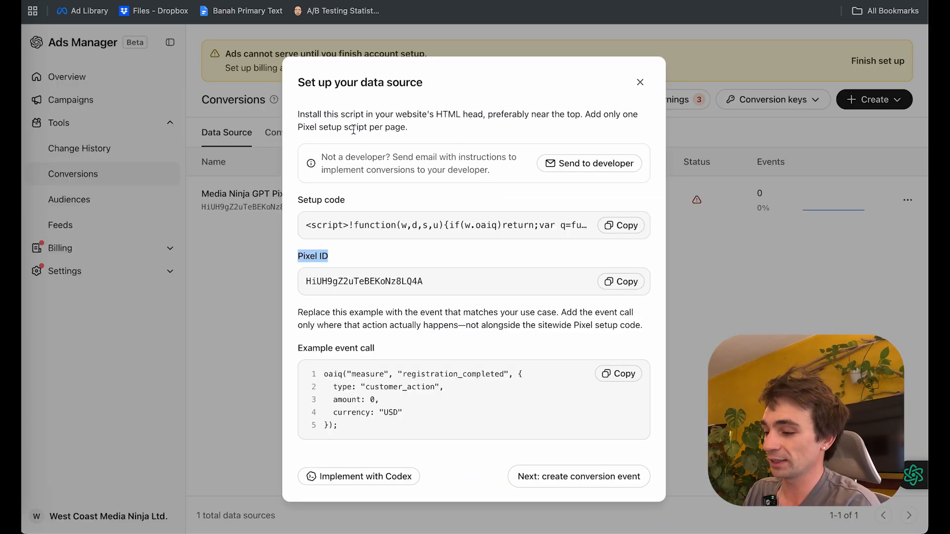
Copy the pixel's setup code from Ads Manager and paste it into the website's head tracking code, below the Google Tag Manager block
triple_click(317, 198)
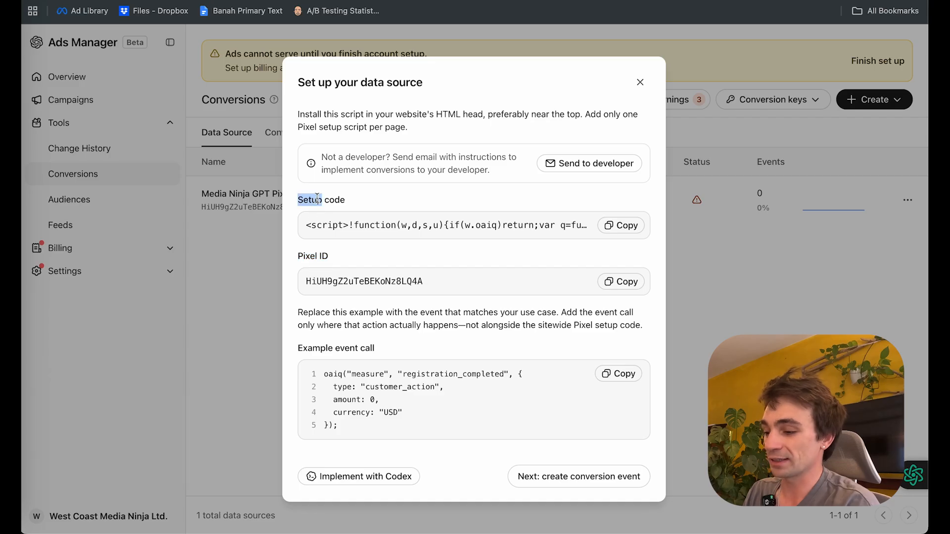
left_click(614, 224)
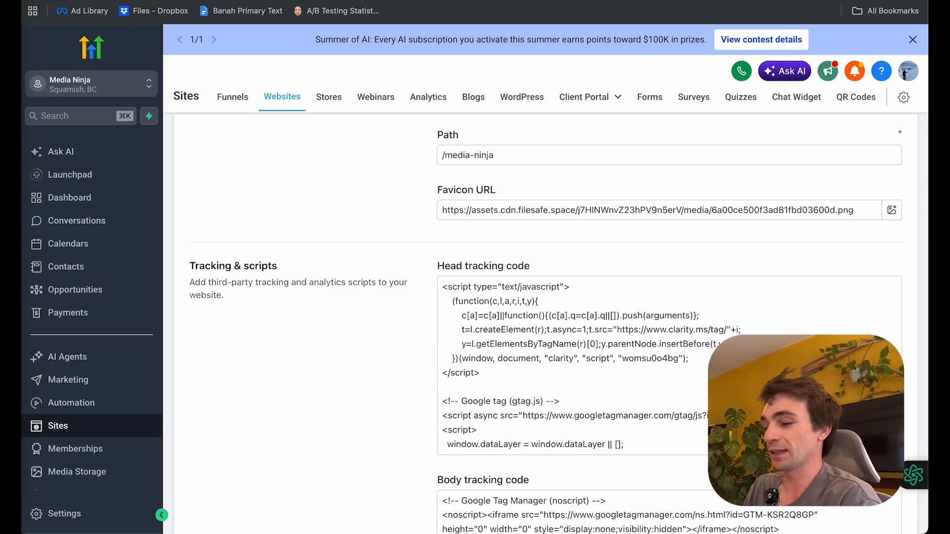
left_click_drag(530, 266, 439, 267)
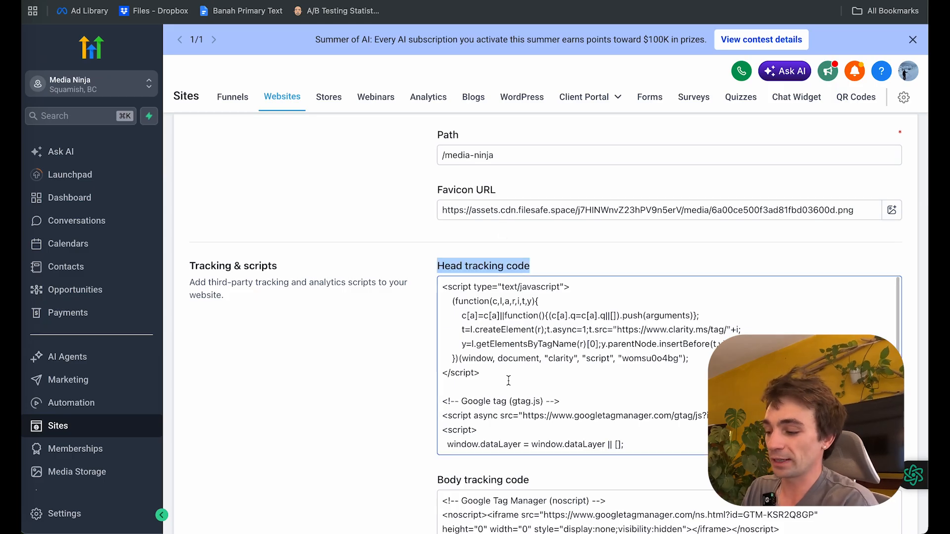
scroll(588, 442, "down", 5)
left_click(589, 442)
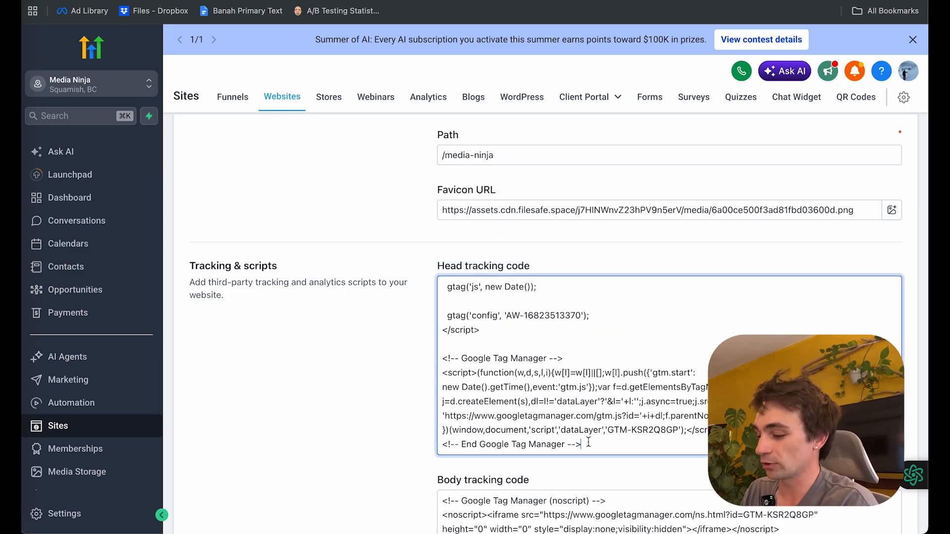
key("Return")
key("Return")
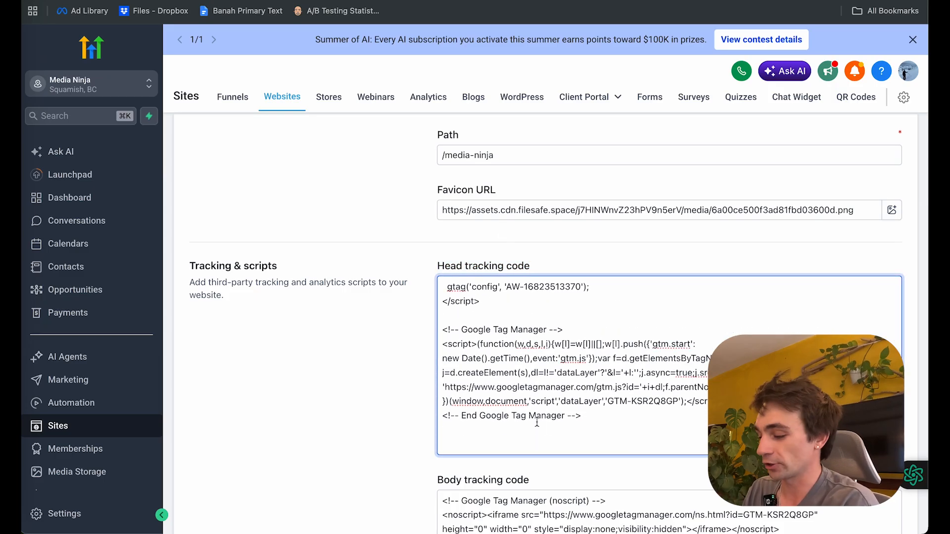
key("super+v")
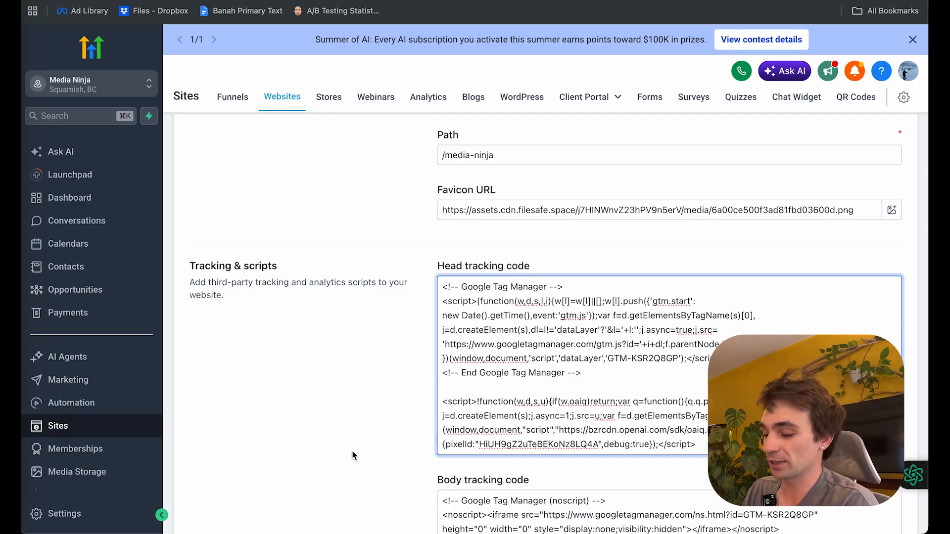
scroll(354, 457, "down", 10)
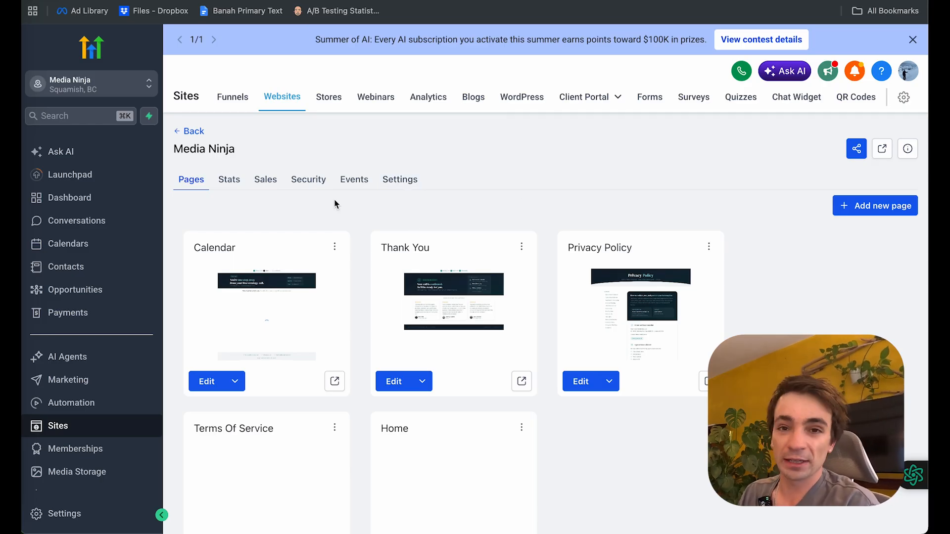
Return to Ads Manager, close the data source setup dialog and open the list of conversion events
scroll(335, 203, "down", 3)
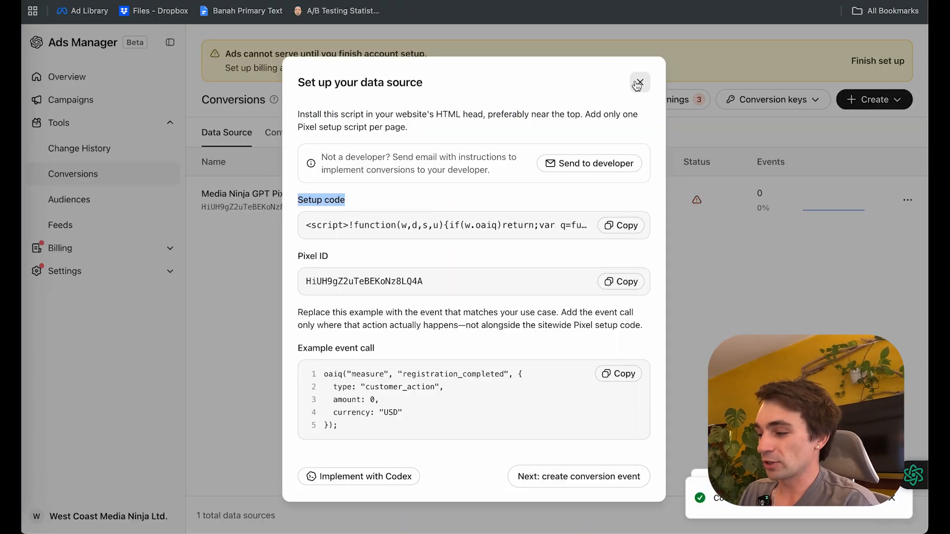
left_click(639, 83)
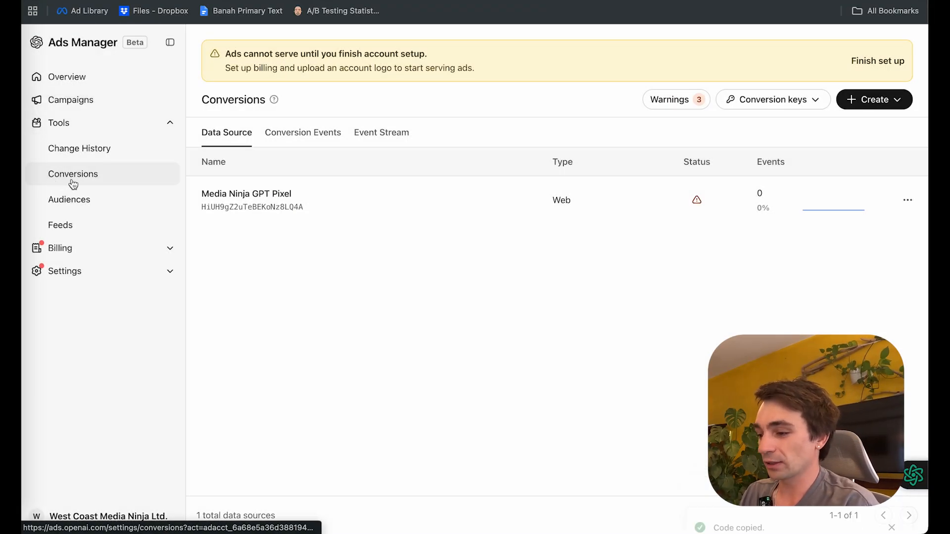
left_click(294, 140)
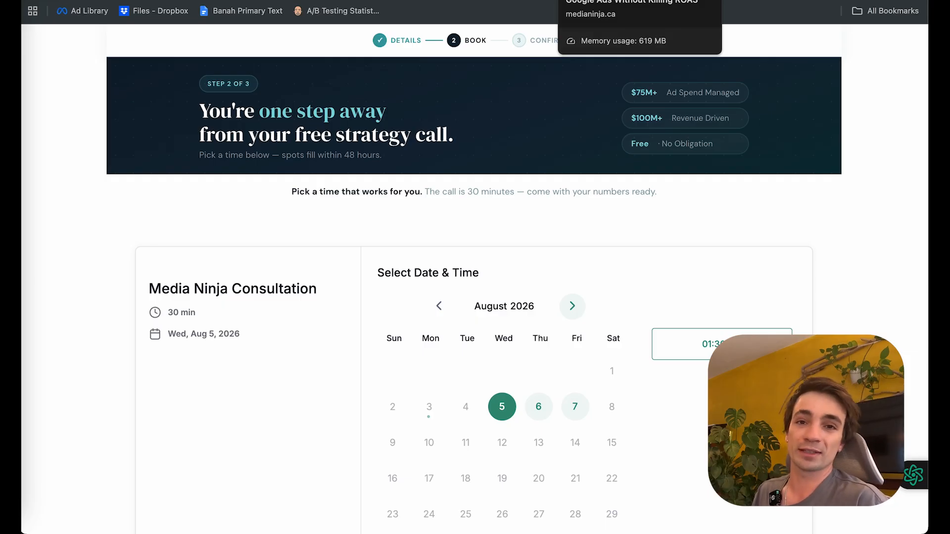
Switch to the Media Ninja landing page that contains the free strategy consultation form
left_click(589, 0)
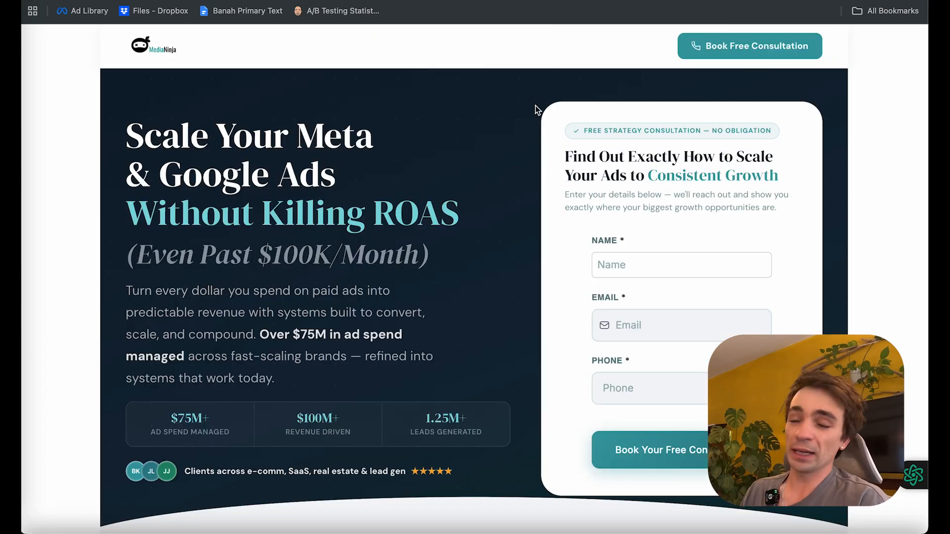
Examine the name, email and phone fields of the landing page's free strategy consultation form
left_click(693, 266)
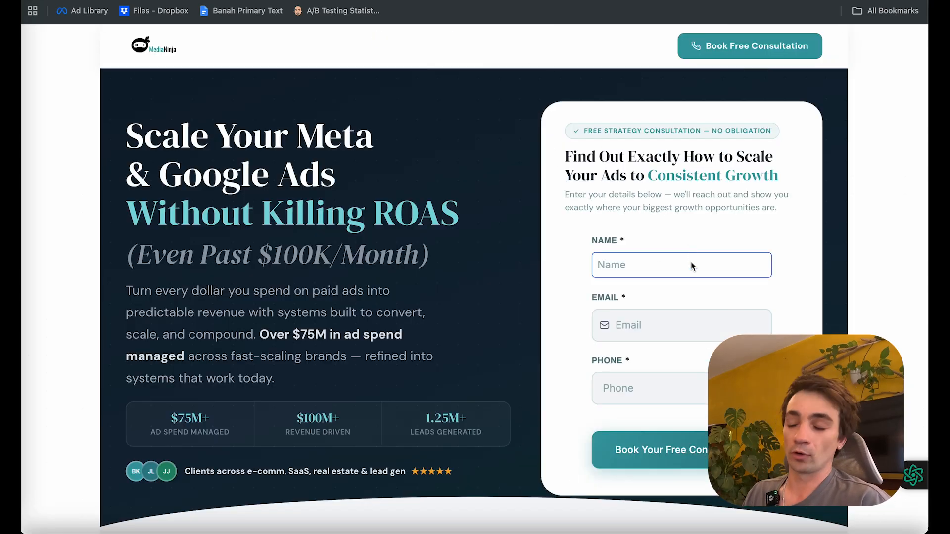
left_click(631, 0)
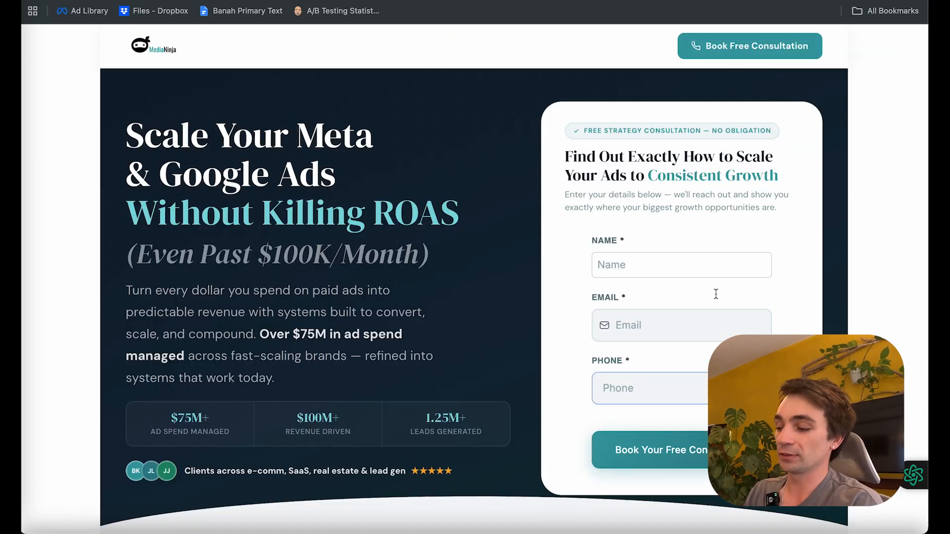
left_click(602, 266)
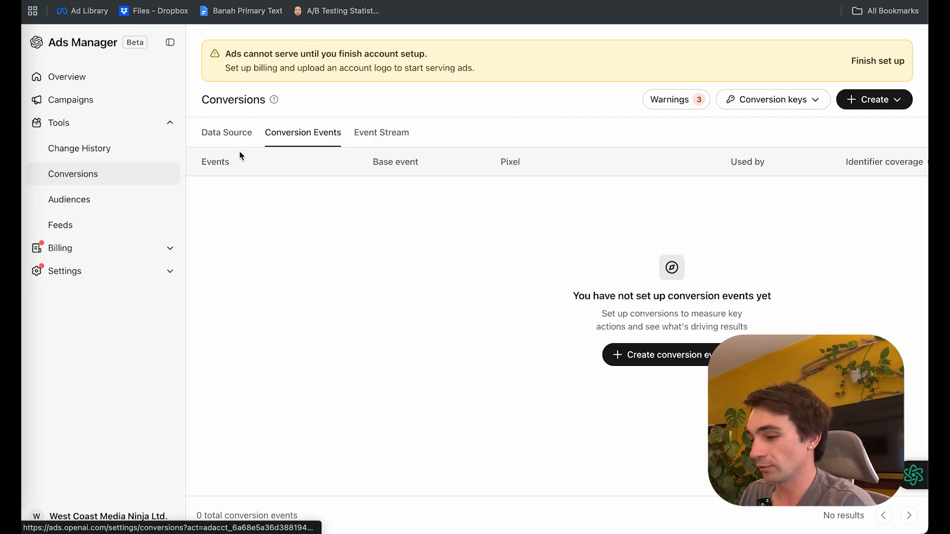
Start a new conversion event in Ads Manager with Lead created as the base event and Lead as its name
left_click(661, 358)
left_click(392, 214)
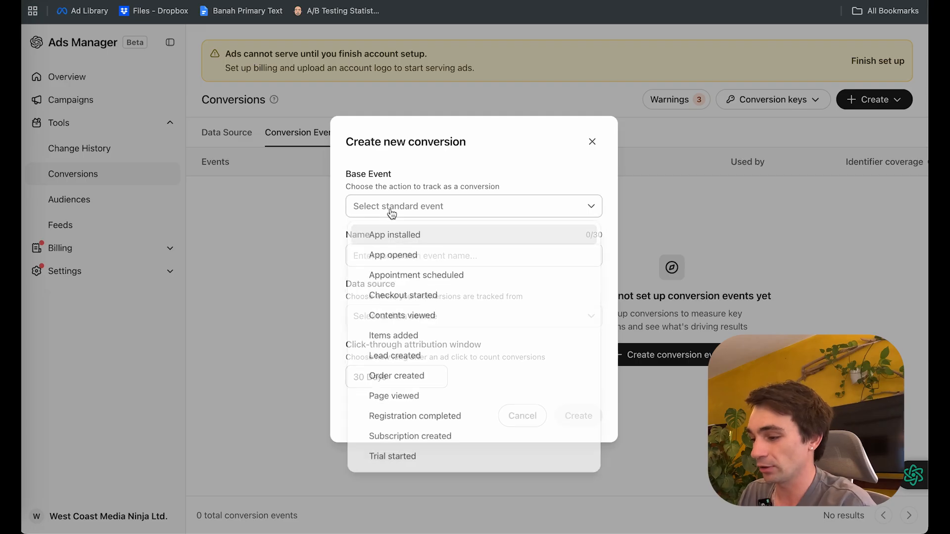
left_click(459, 179)
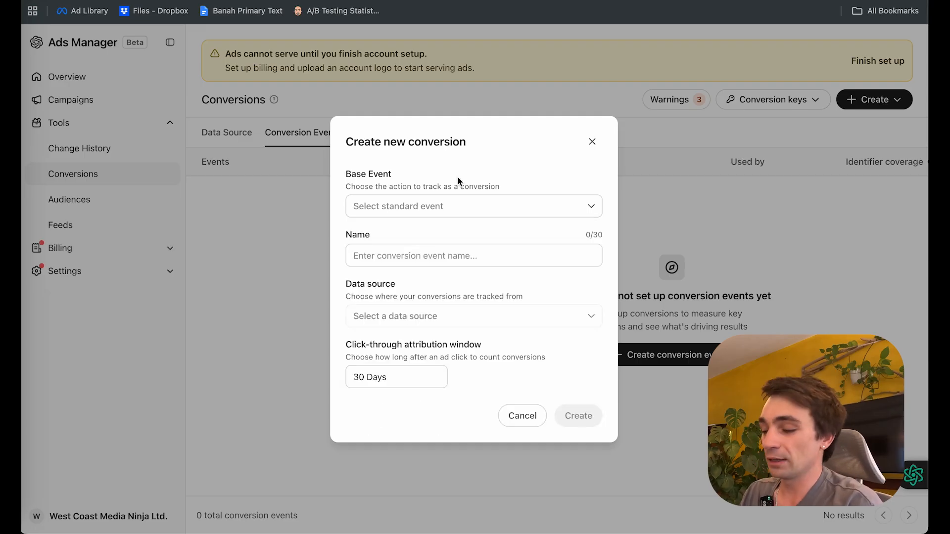
left_click(444, 214)
scroll(439, 307, "down", 2)
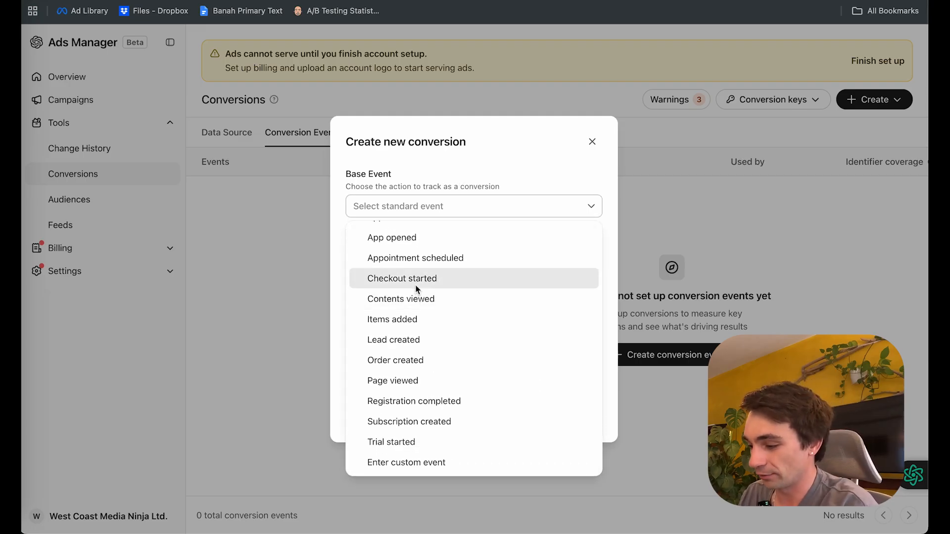
scroll(416, 289, "up", 1)
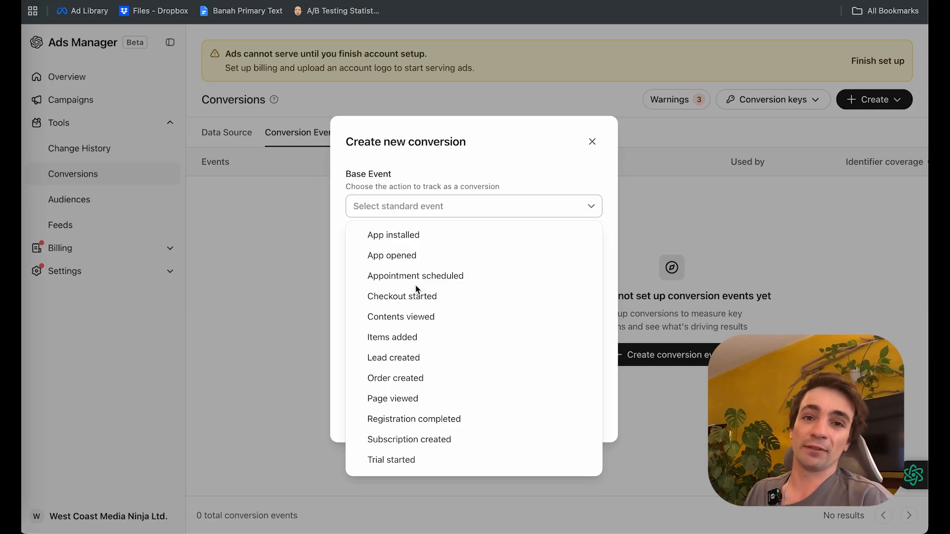
left_click(400, 360)
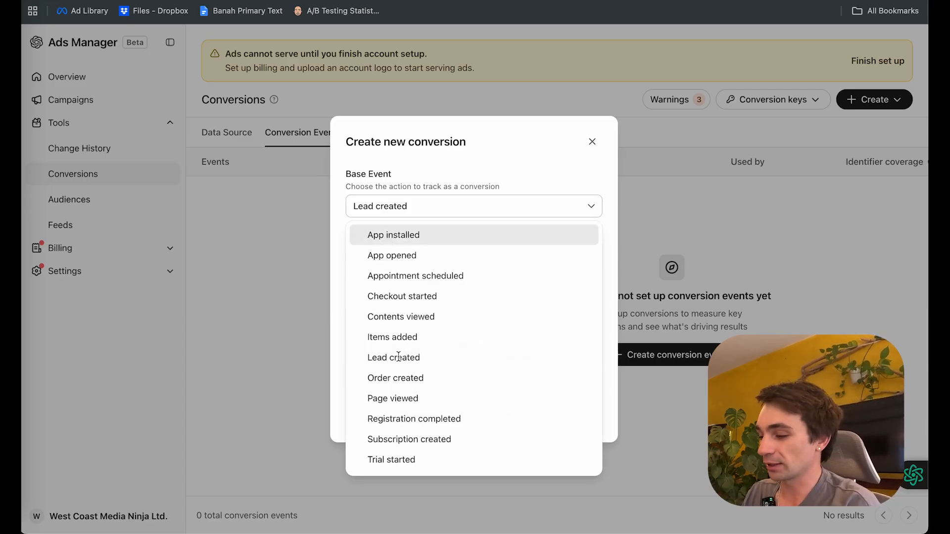
type("Lead")
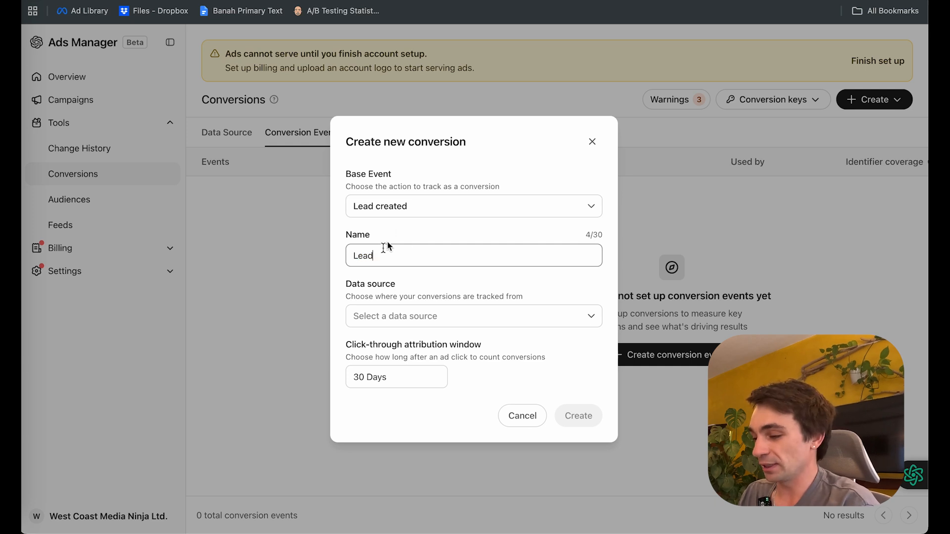
Assign Media Ninja GPT Pixel as the Lead conversion's data source, create the event and dismiss its event code
left_click(410, 318)
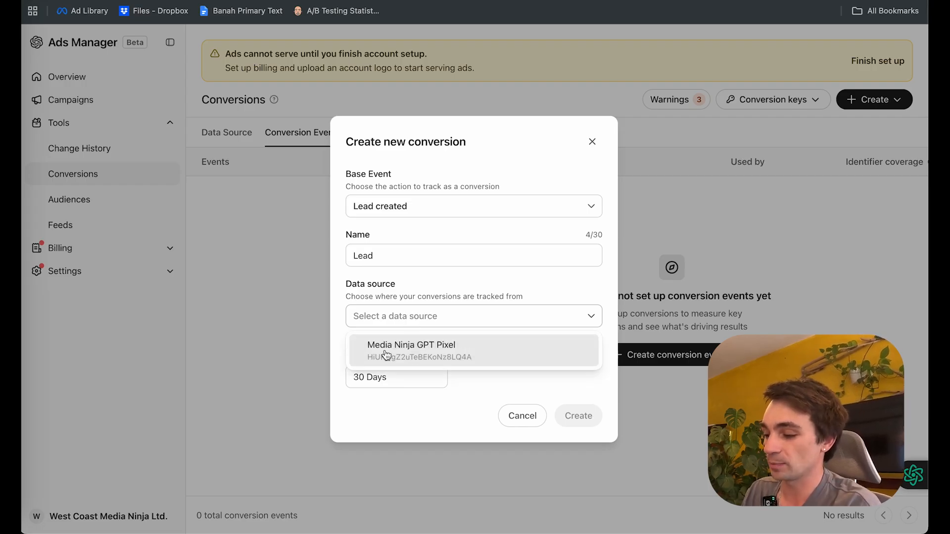
left_click(407, 353)
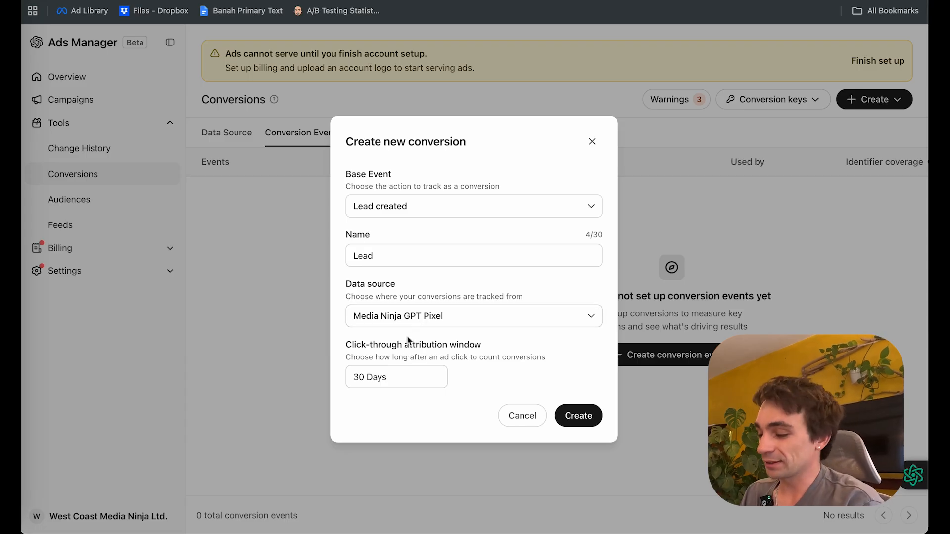
triple_click(395, 345)
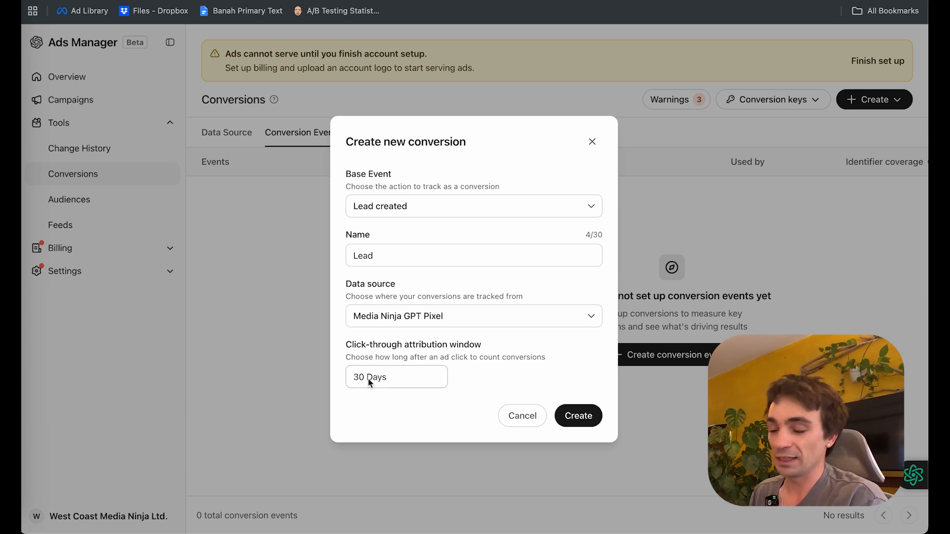
left_click(580, 424)
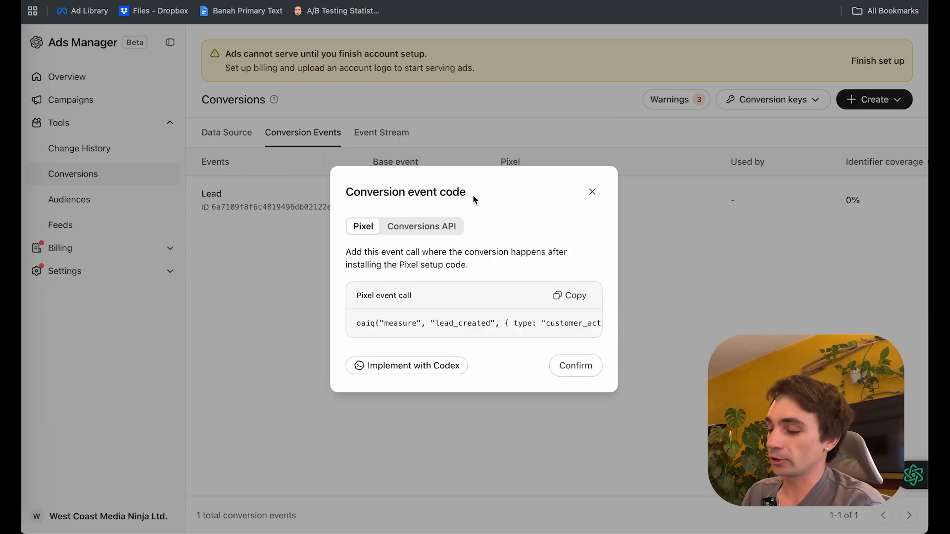
left_click_drag(459, 193, 304, 196)
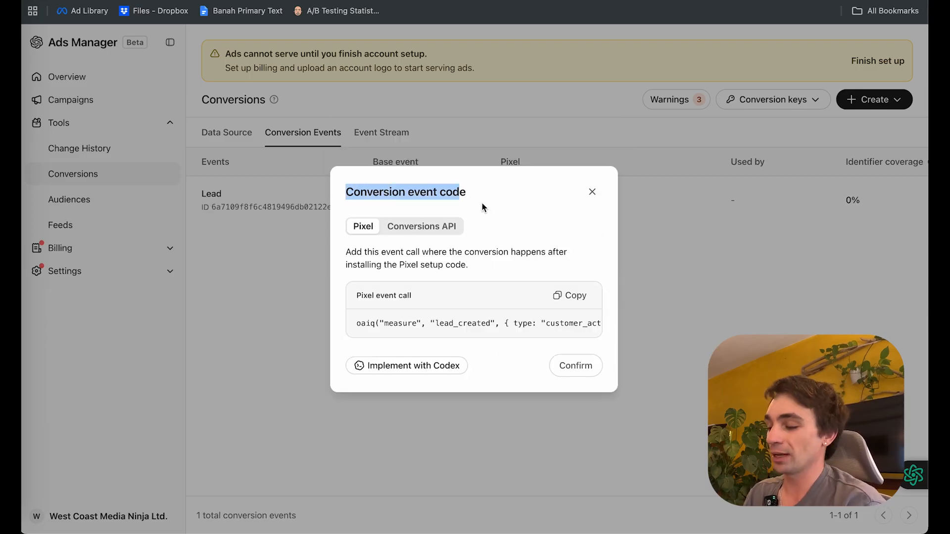
left_click(590, 191)
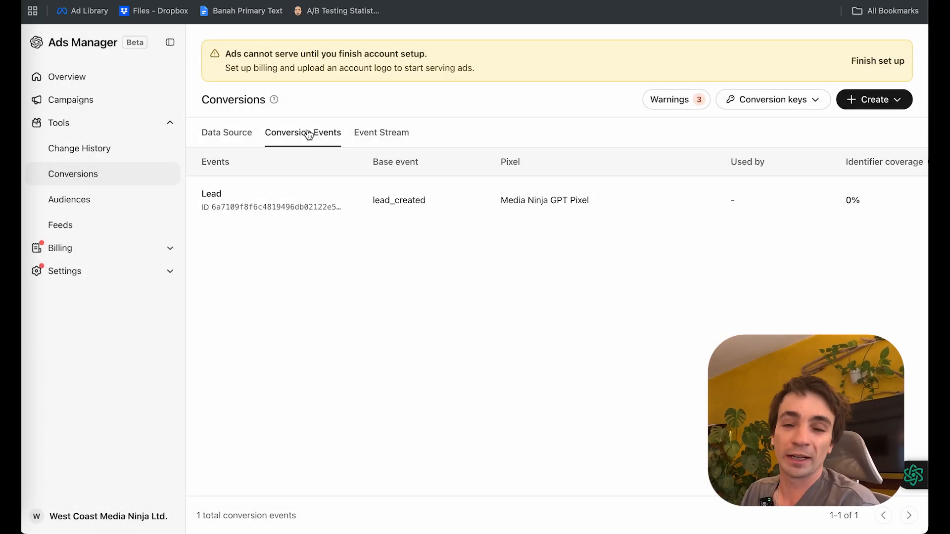
Create a conversion event named Booked Call, based on Appointment scheduled, with Media Ninja GPT Pixel as the data source
left_click(865, 100)
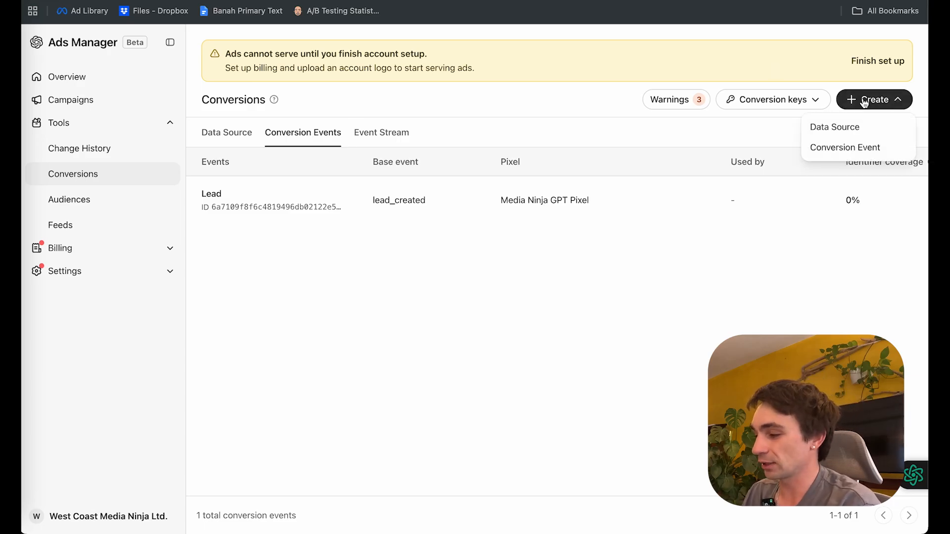
left_click(831, 147)
left_click(399, 209)
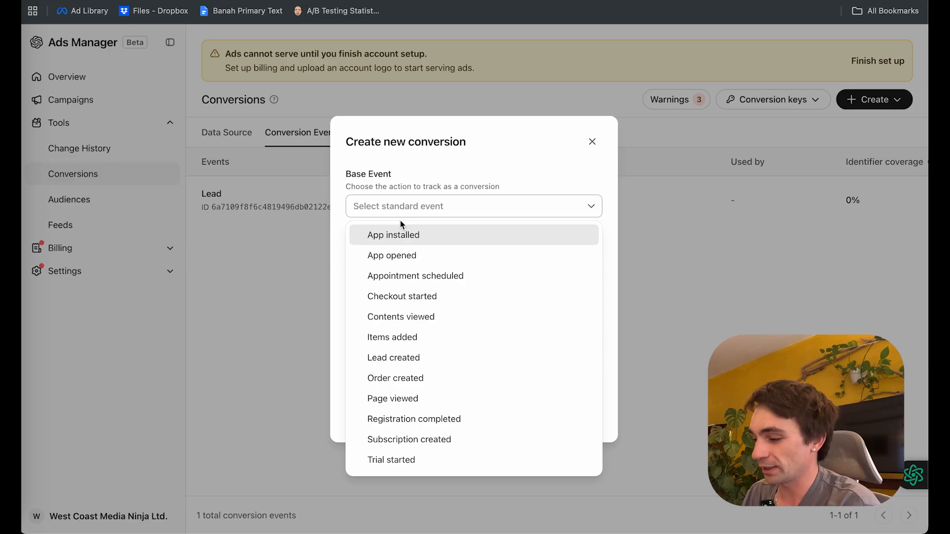
left_click(398, 275)
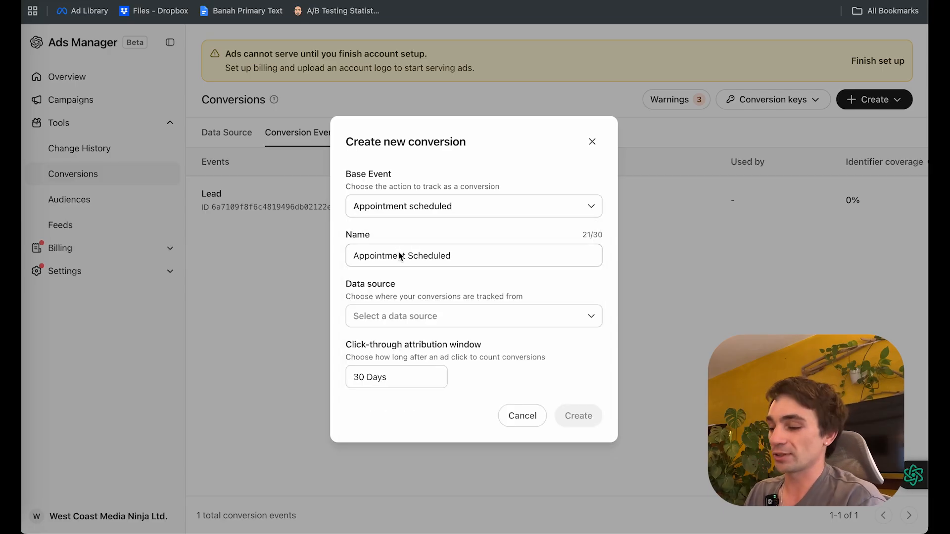
triple_click(399, 251)
type("Booked Call")
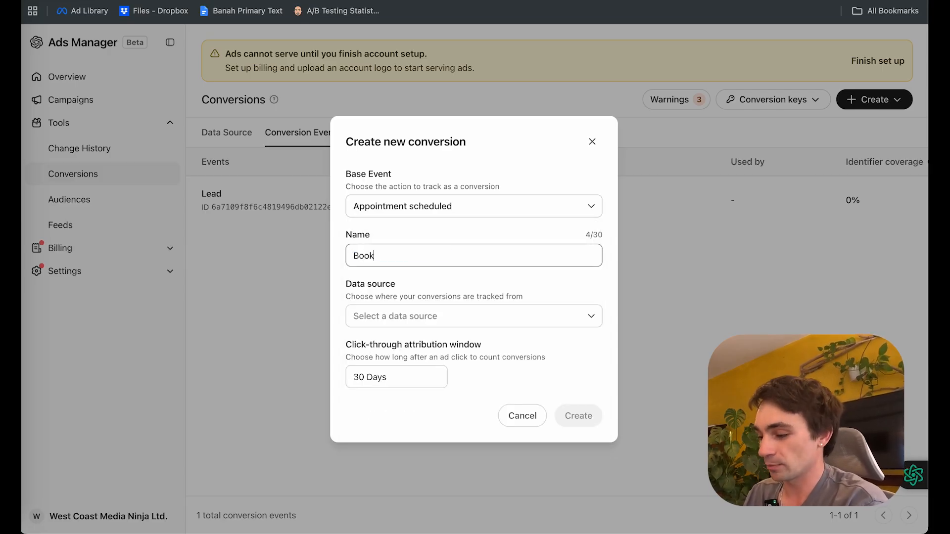
left_click(392, 322)
left_click(390, 349)
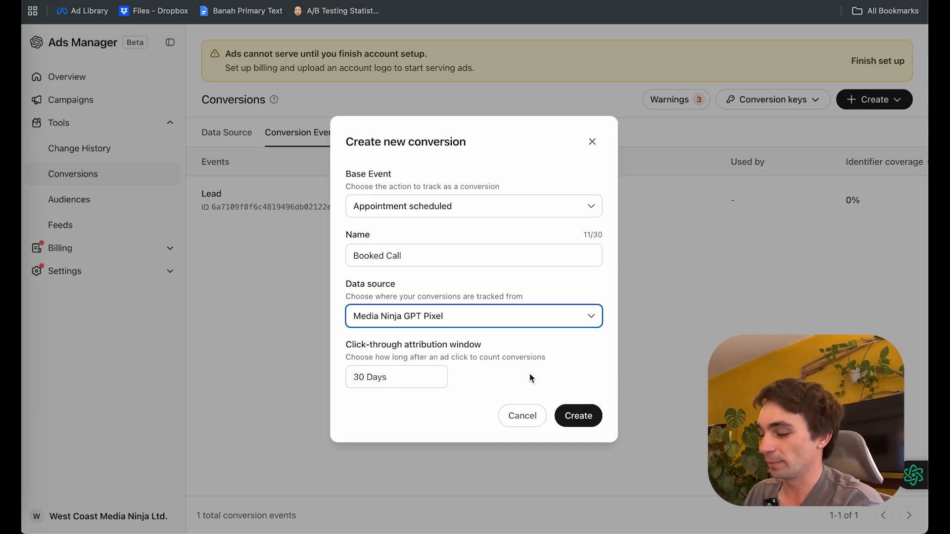
left_click(577, 411)
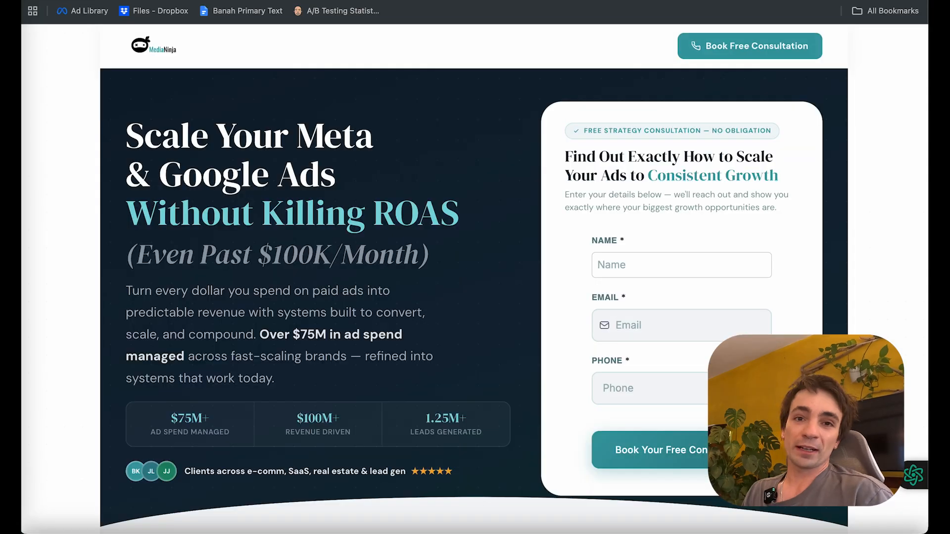
Review the Media Ninja booking funnel from the landing page form through the calendar page to the call confirmation page
left_click(665, 260)
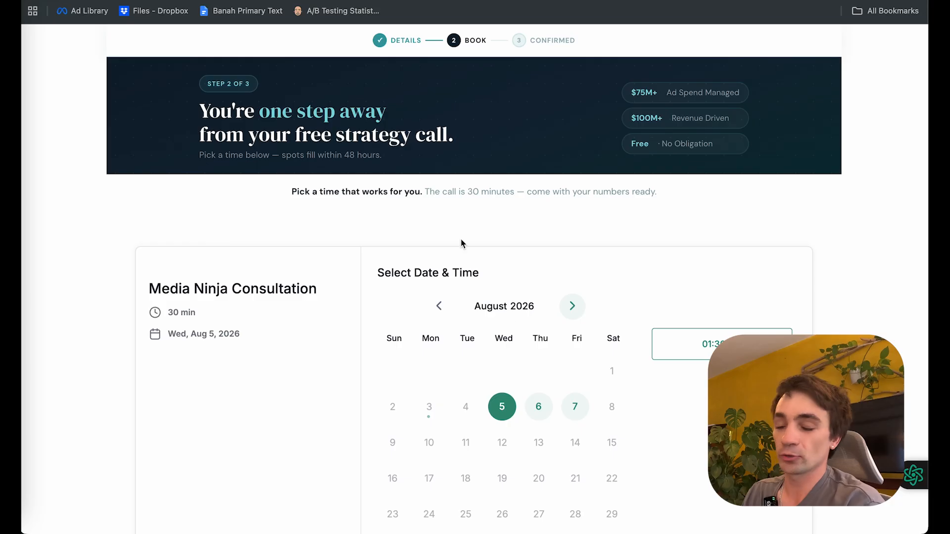
scroll(447, 234, "down", 2)
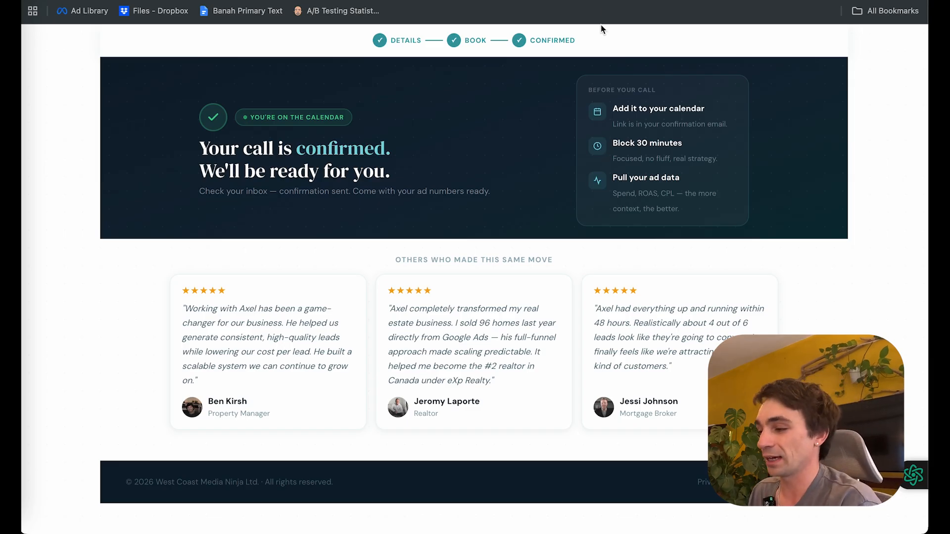
key("alt+Left")
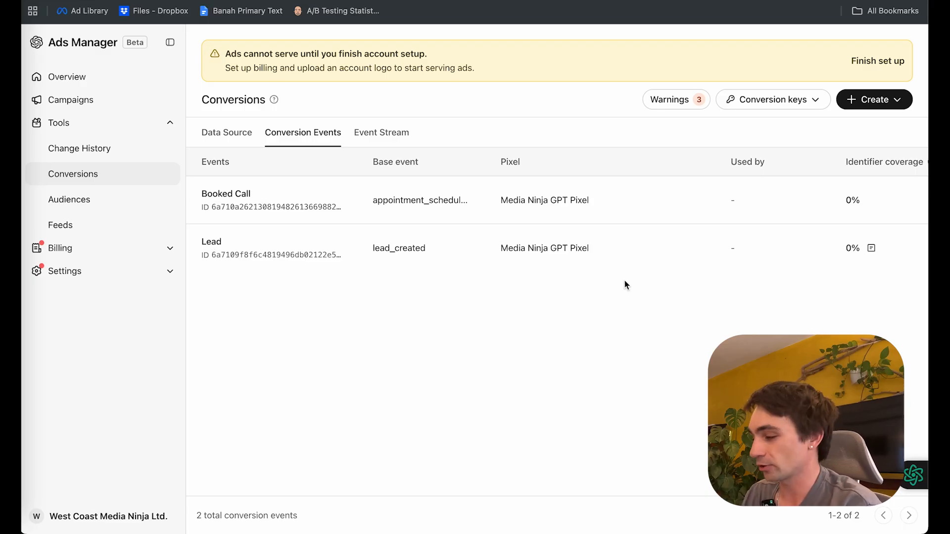
Open the event code of the Lead conversion in Ads Manager and copy its pixel event call
scroll(878, 258, "right", 5)
left_click(908, 248)
left_click(822, 297)
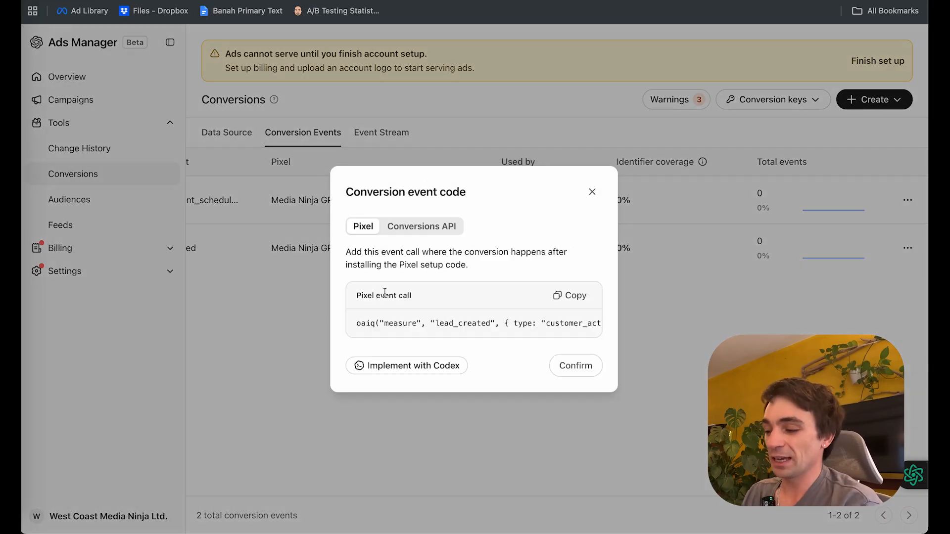
left_click(571, 297)
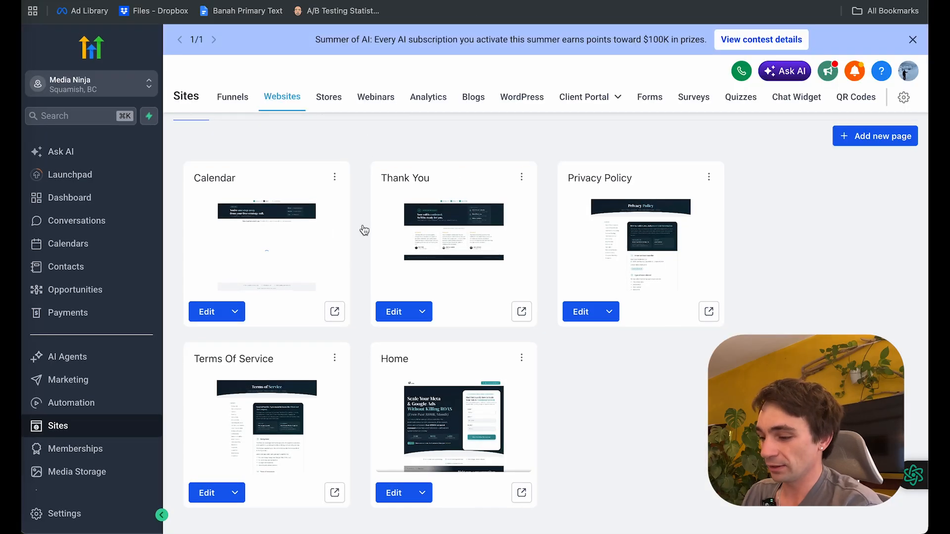
Open the website's Calendar page for editing and paste the Lead event call into its header tracking code, below the existing conversion snippet
left_click(205, 313)
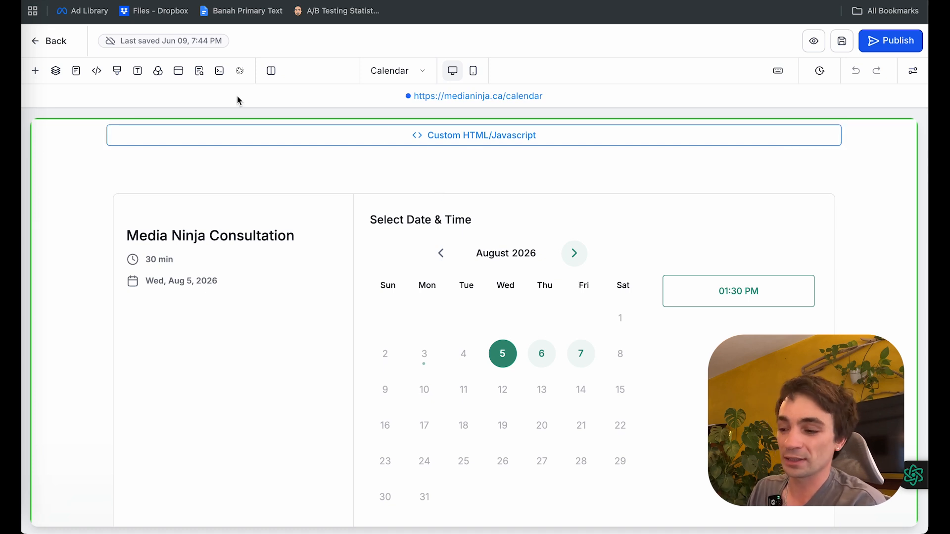
left_click(99, 73)
left_click(346, 233)
key("Return")
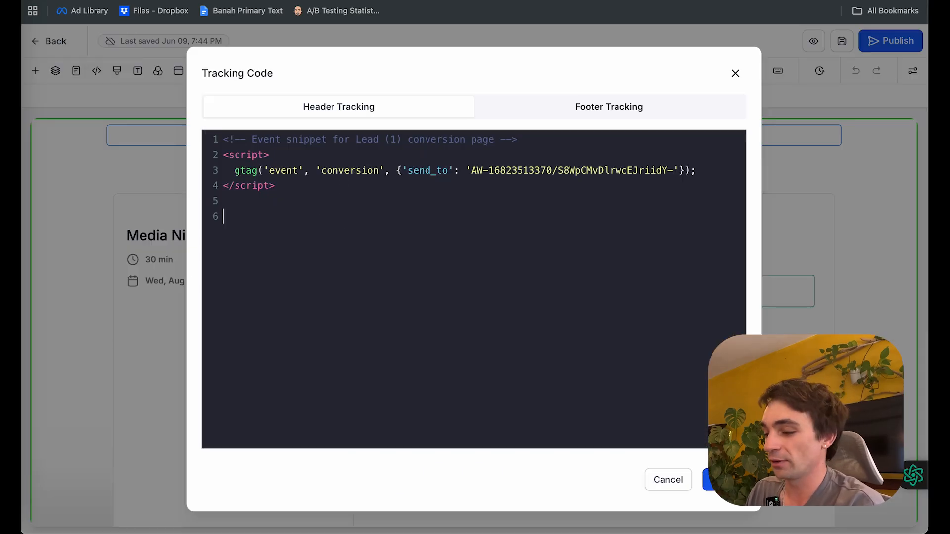
key("ctrl+v")
Check the pasted lead_created call, save the tracking code and publish the Calendar page
left_click_drag(231, 217, 273, 217)
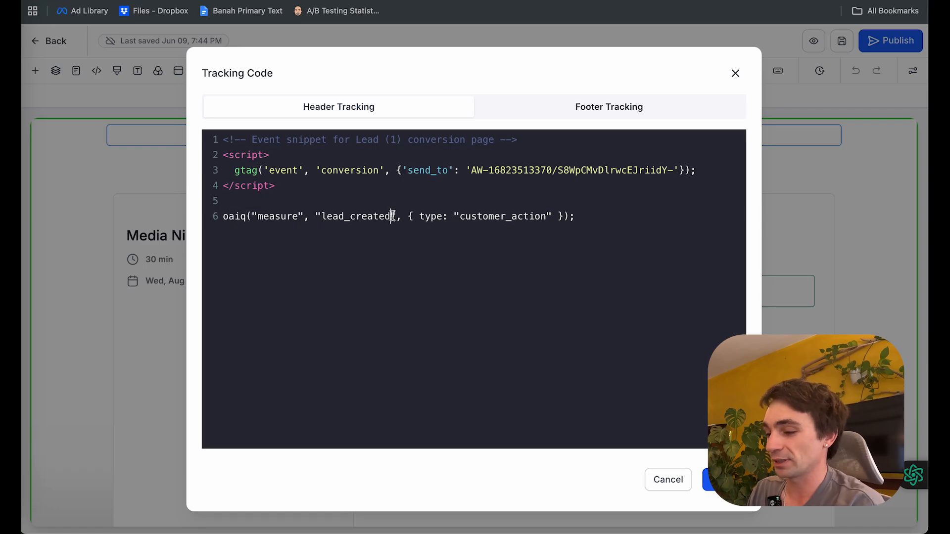
left_click_drag(390, 216, 317, 216)
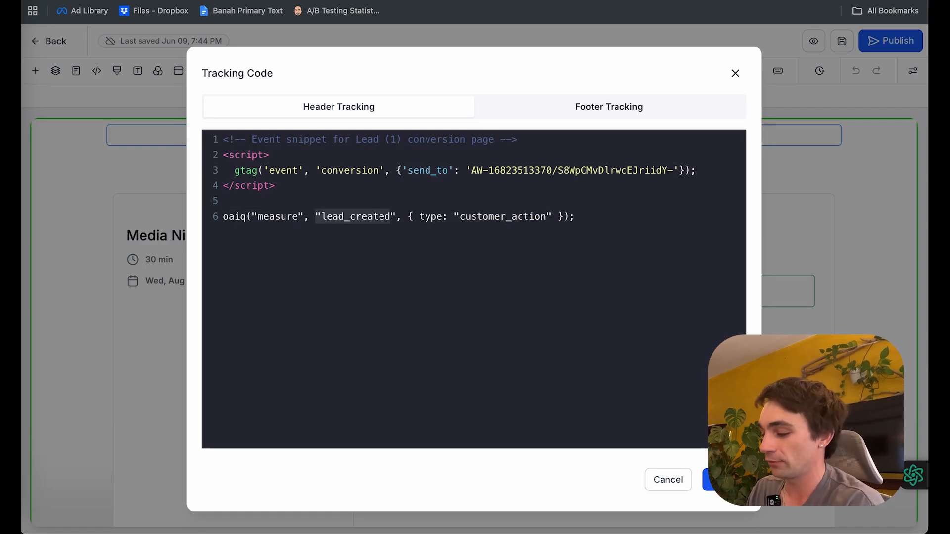
left_click(723, 480)
left_click(884, 44)
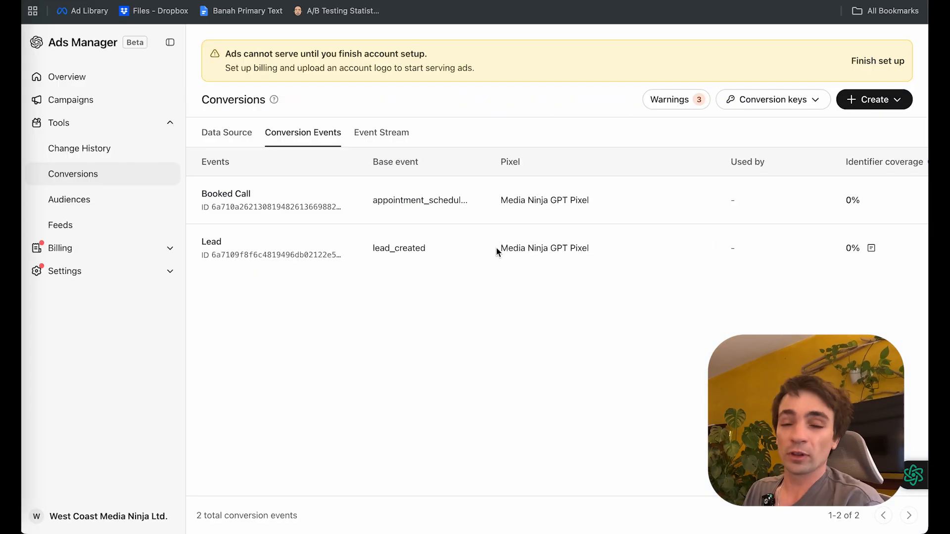
Return to Ads Manager, open the event code of the Booked Call conversion and copy its pixel event call
scroll(544, 243, "right", 5)
scroll(386, 199, "left", 5)
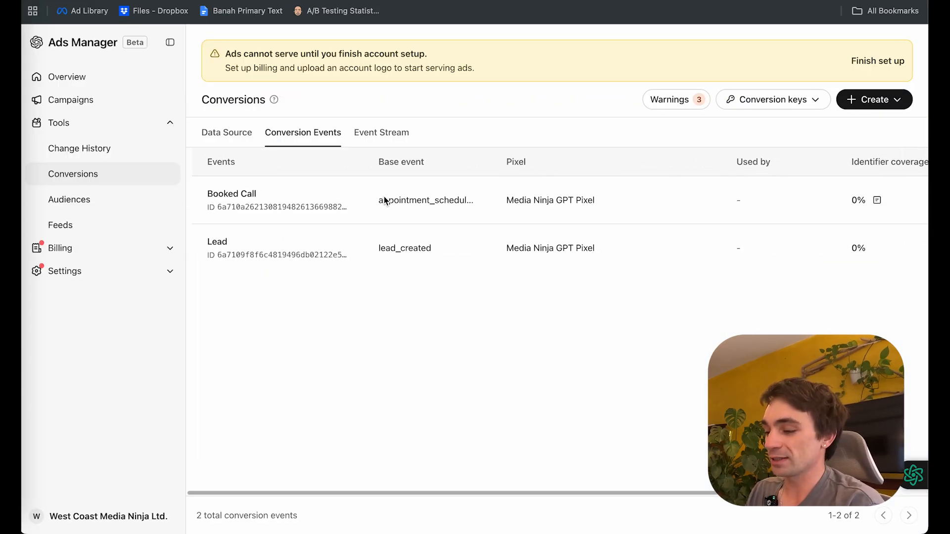
scroll(742, 198, "right", 5)
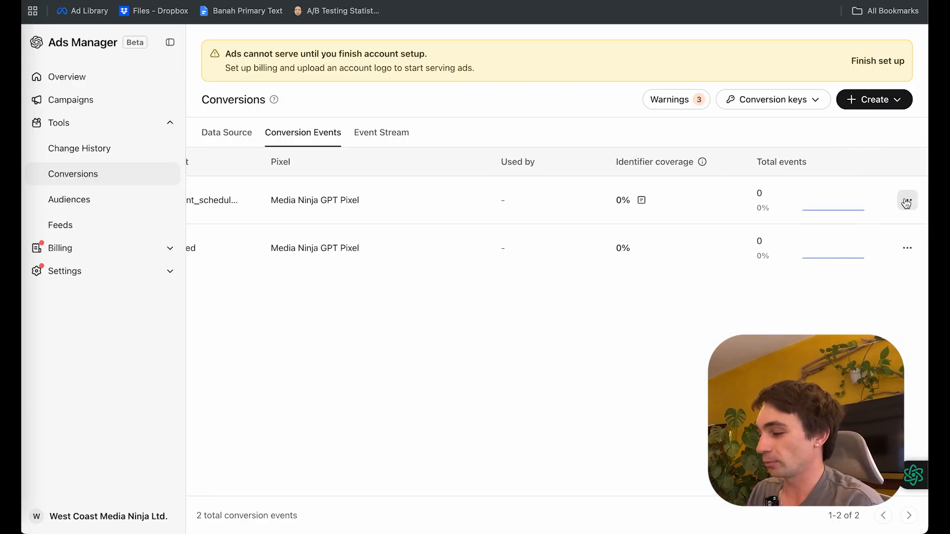
left_click(907, 202)
left_click(826, 249)
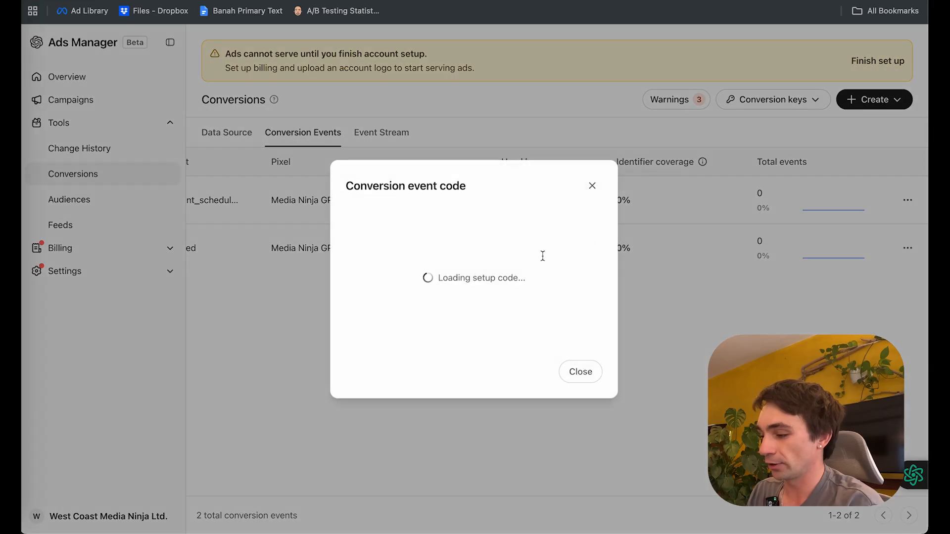
left_click(569, 295)
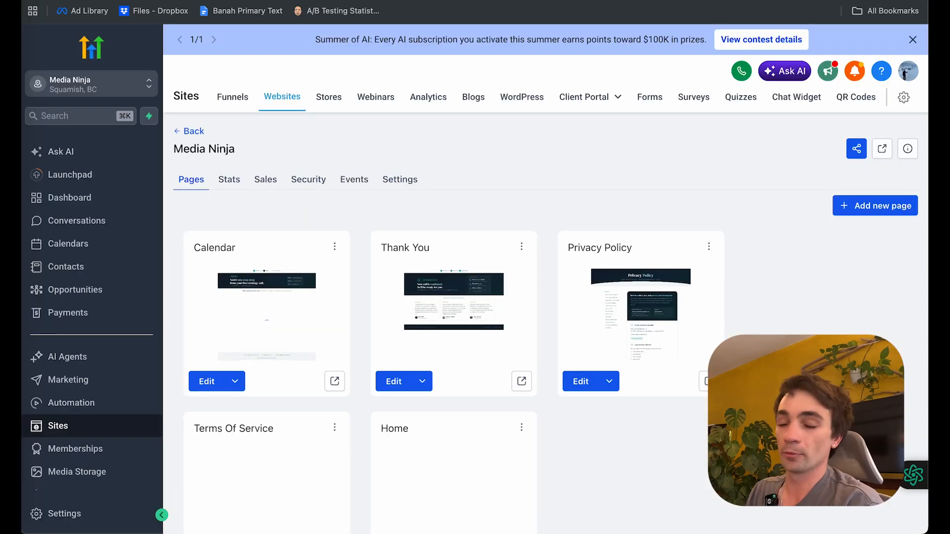
Open the Media Ninja website's Thank You page for editing
scroll(568, 140, "down", 2)
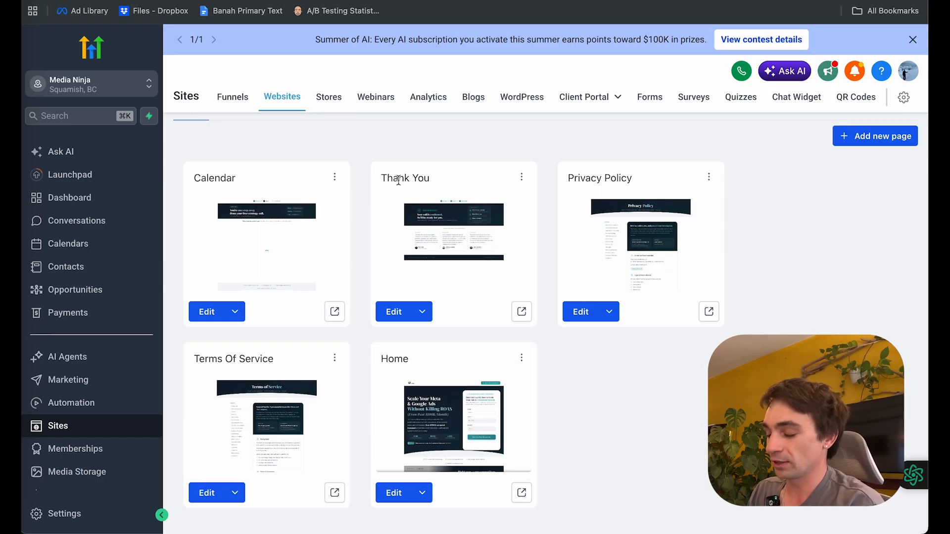
left_click_drag(430, 182, 378, 182)
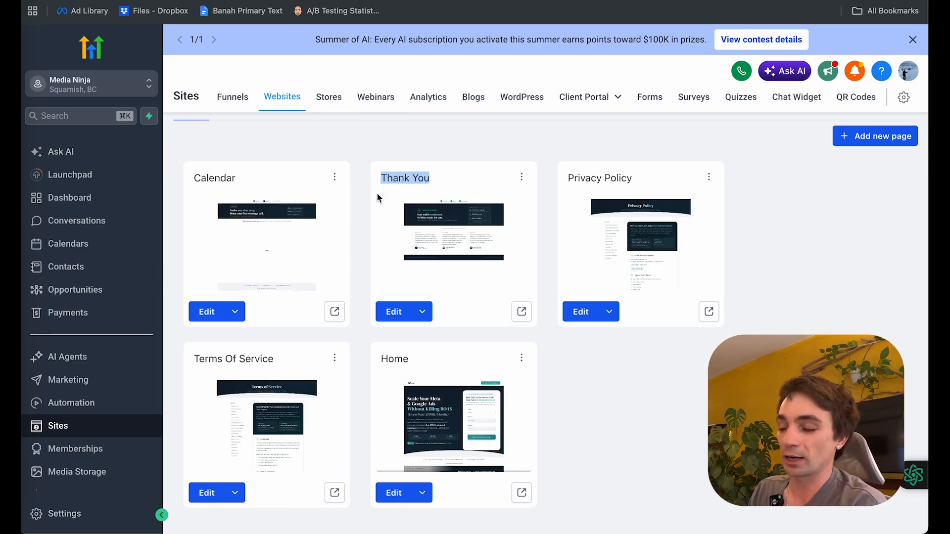
left_click(392, 311)
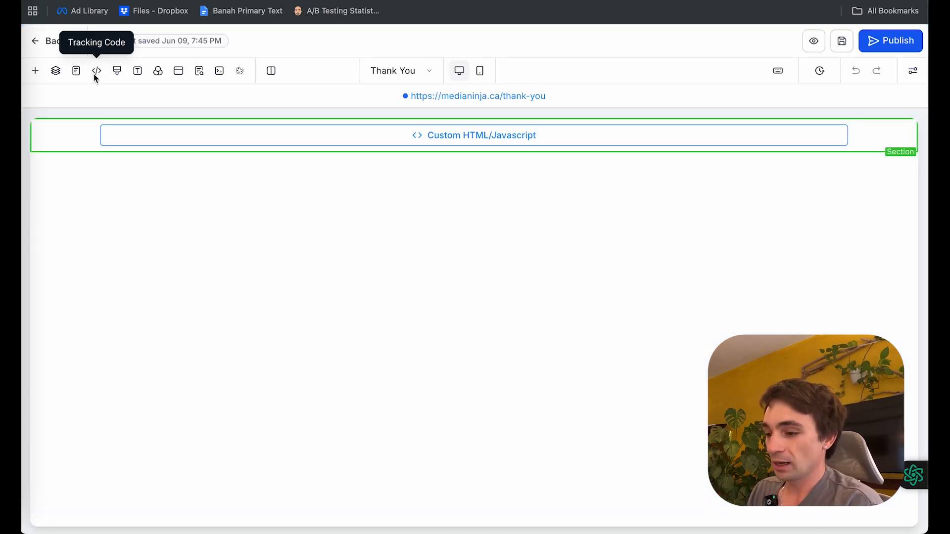
Paste the appointment_scheduled event call below the existing snippet in the Thank You page's header tracking code, save it and publish the page
left_click(97, 74)
left_click(365, 203)
key("Return")
key("ctrl+v")
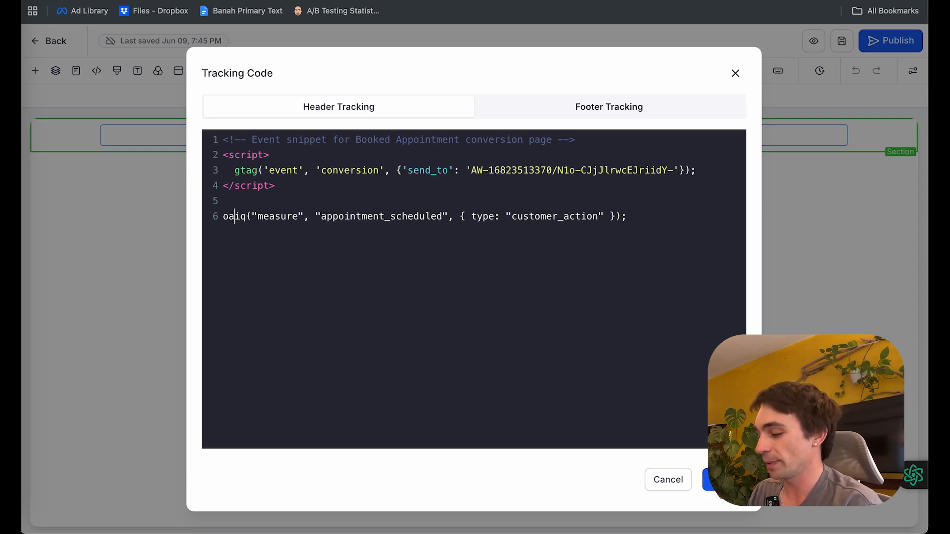
left_click(728, 479)
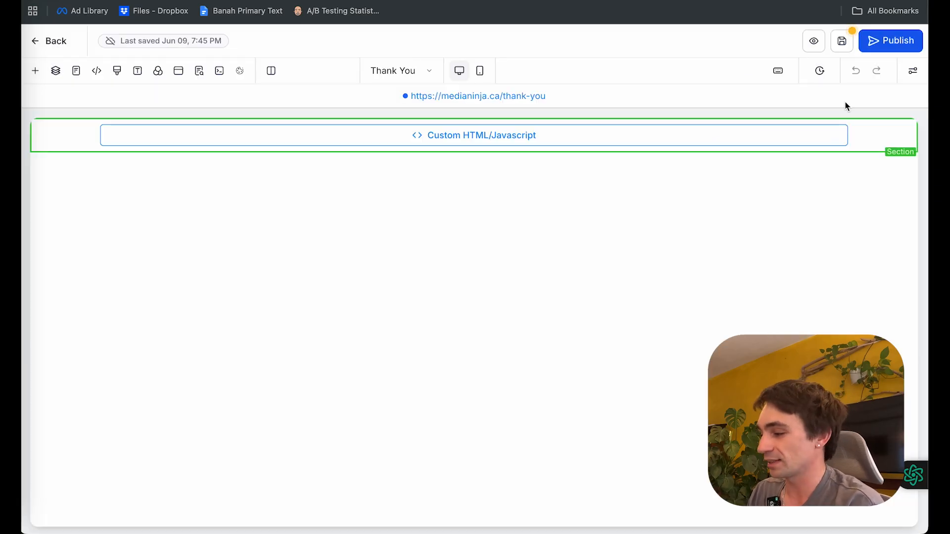
left_click(895, 49)
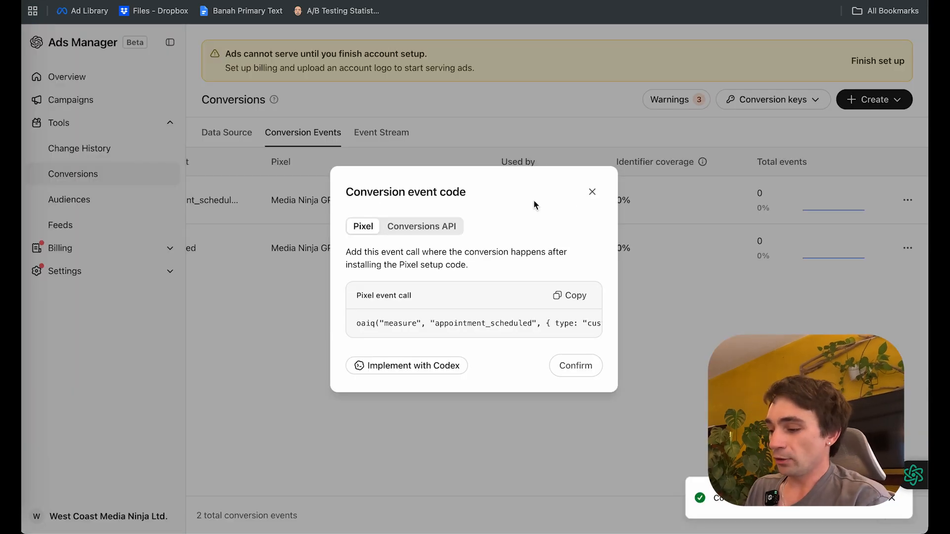
Return to Ads Manager, close the conversion event code and start polling the Event Stream for Media Ninja GPT Pixel events
left_click(592, 192)
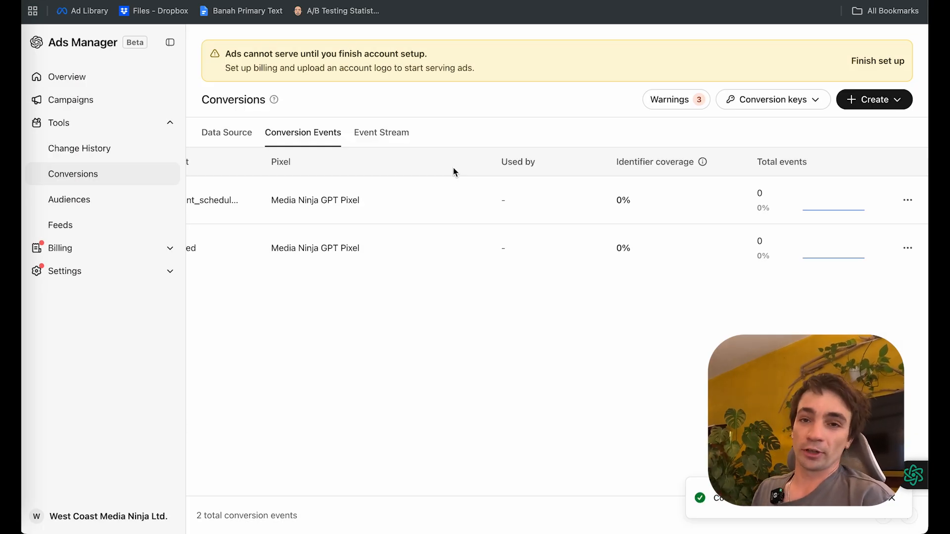
scroll(314, 208, "left", 5)
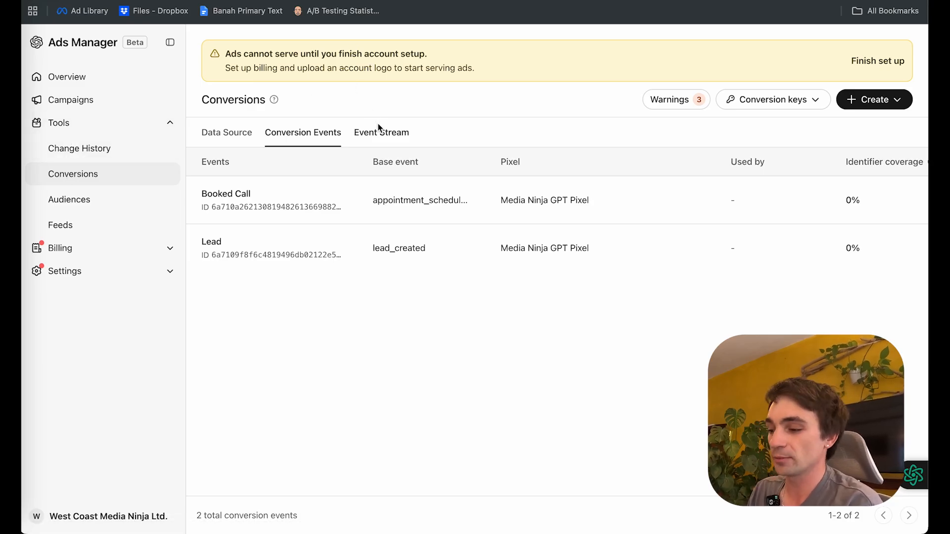
left_click(380, 139)
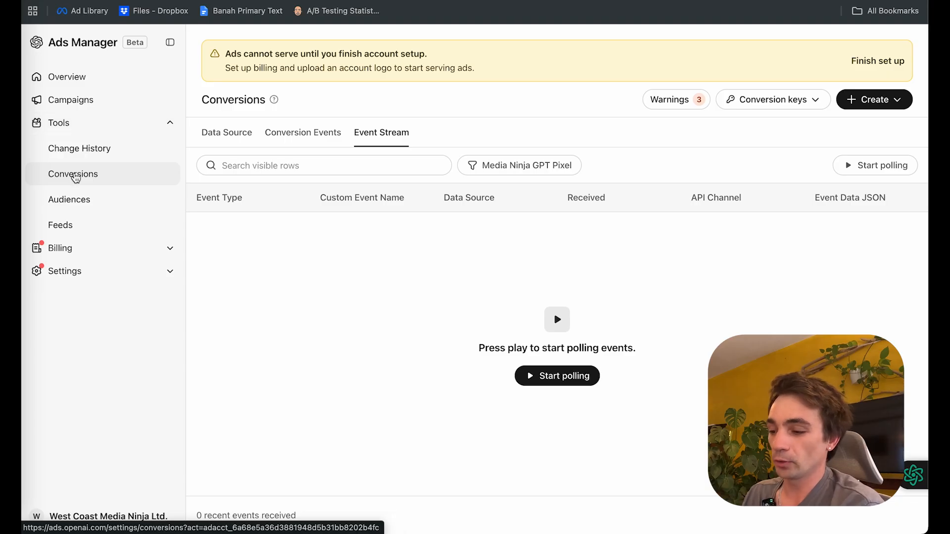
left_click(76, 174)
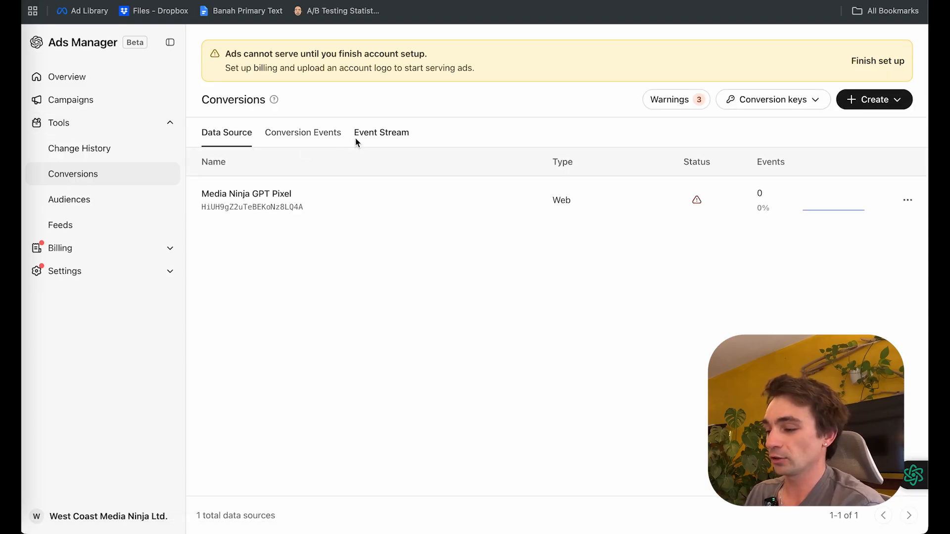
left_click(379, 135)
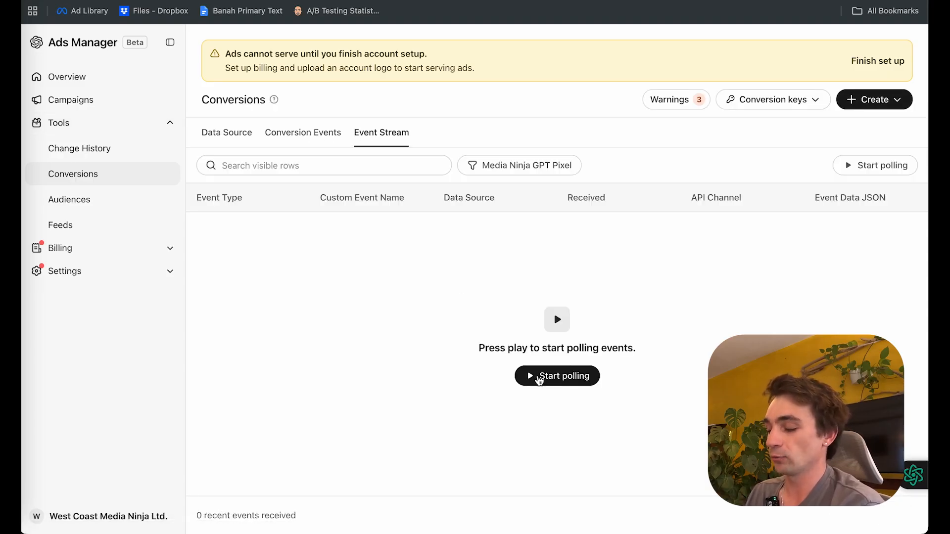
left_click(543, 387)
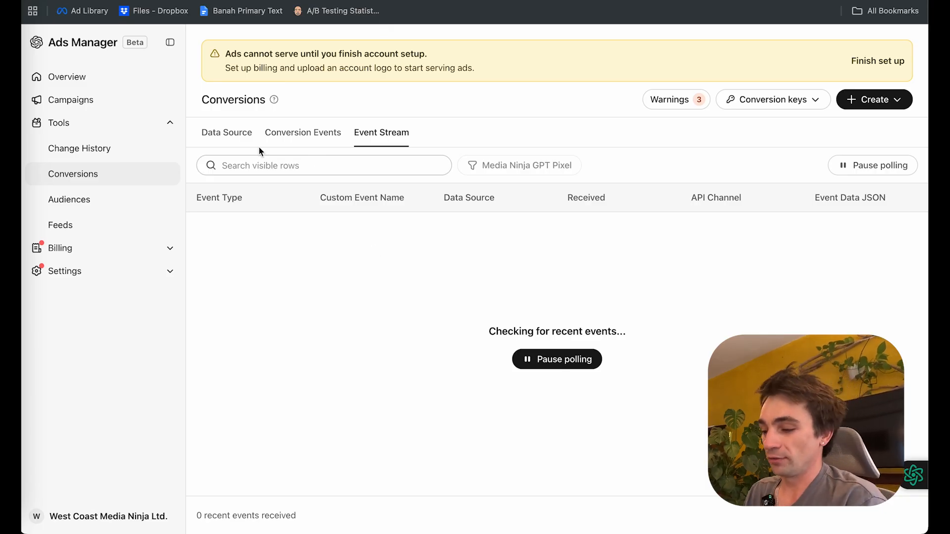
Review the conversion events list and check the total events recorded for the Booked Call and Lead conversions
left_click(225, 133)
left_click(301, 136)
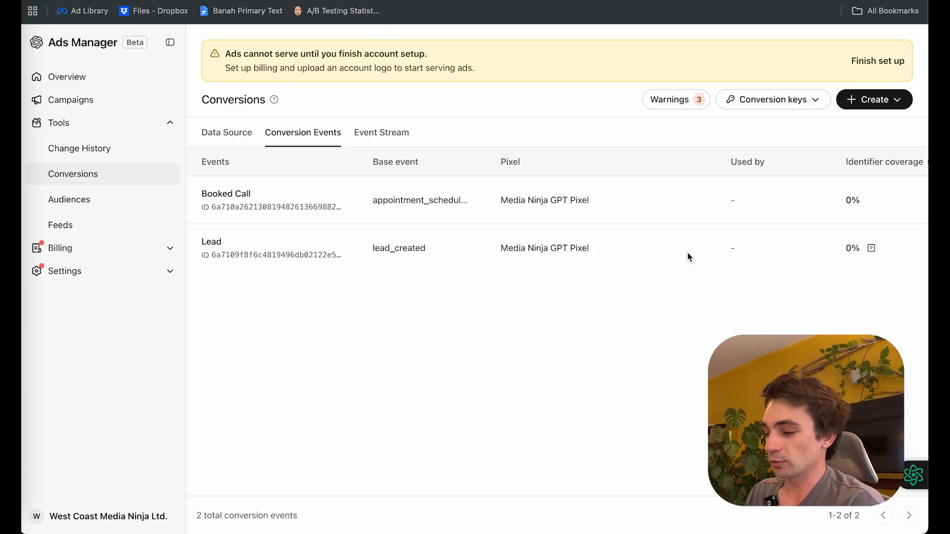
scroll(656, 233, "right", 5)
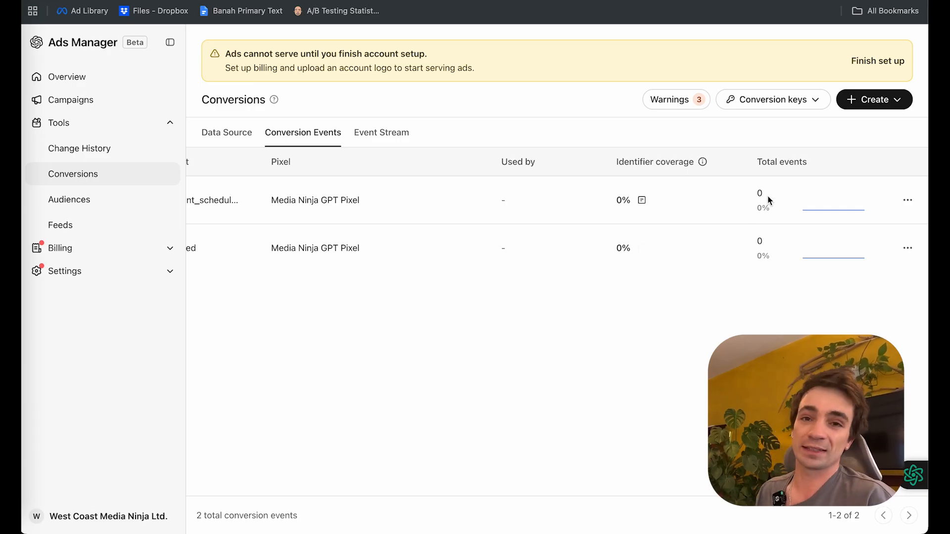
scroll(732, 200, "left", 5)
scroll(697, 200, "right", 5)
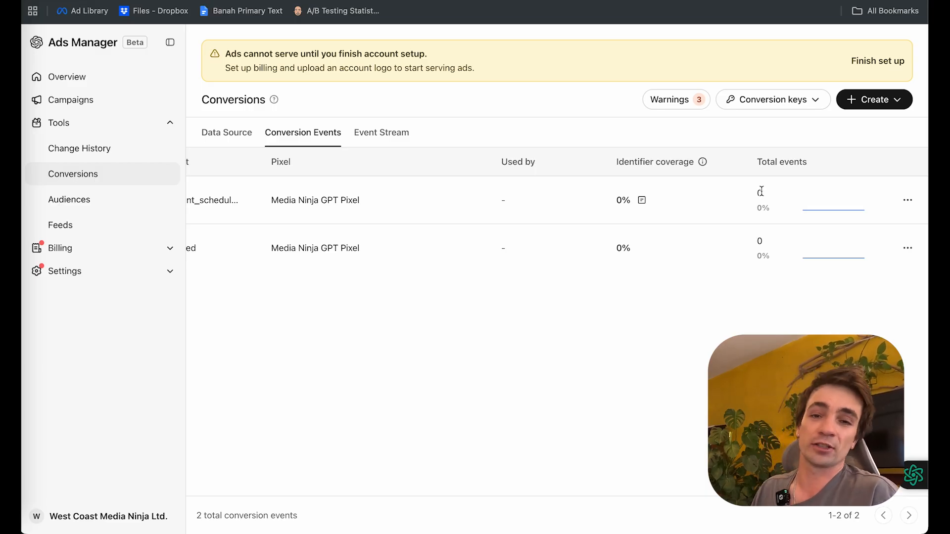
mouse_move(761, 191)
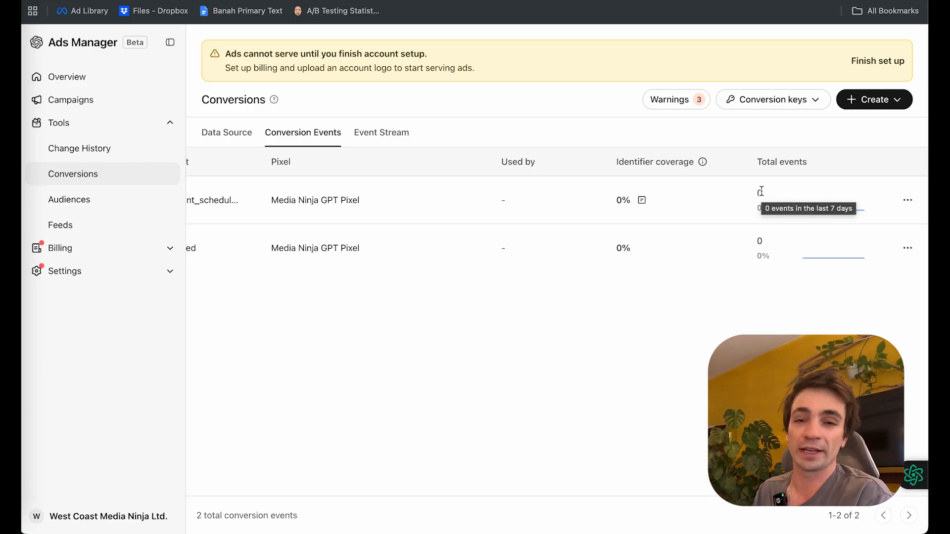